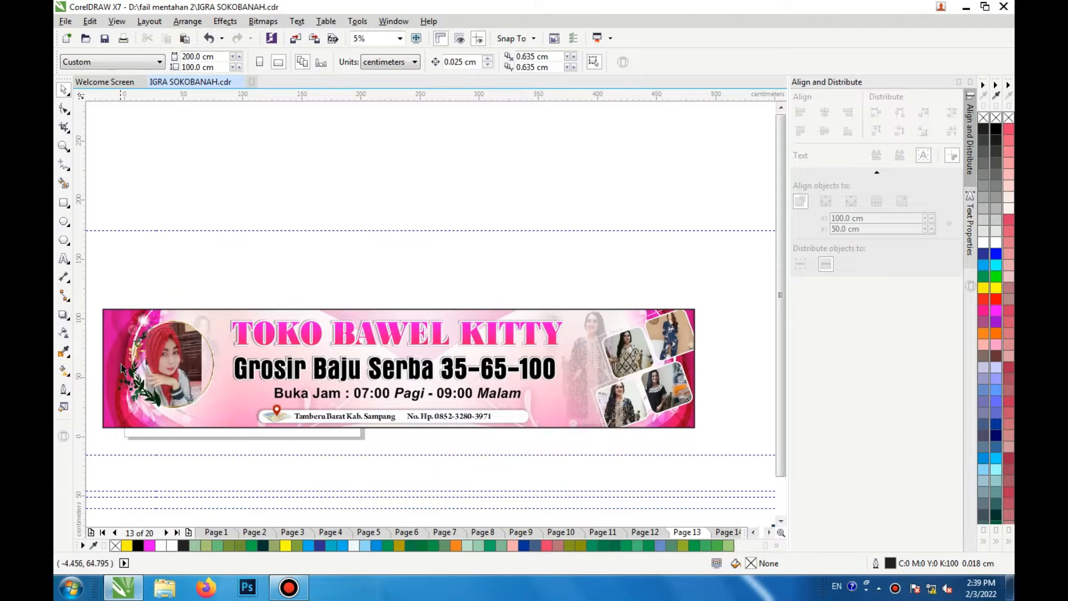
Step: Browse the banner designs on pages 13 and 14 of the document
scroll(113, 368, "up", 1)
scroll(112, 371, "down", 1)
scroll(111, 371, "left", 1)
scroll(111, 373, "left", 2)
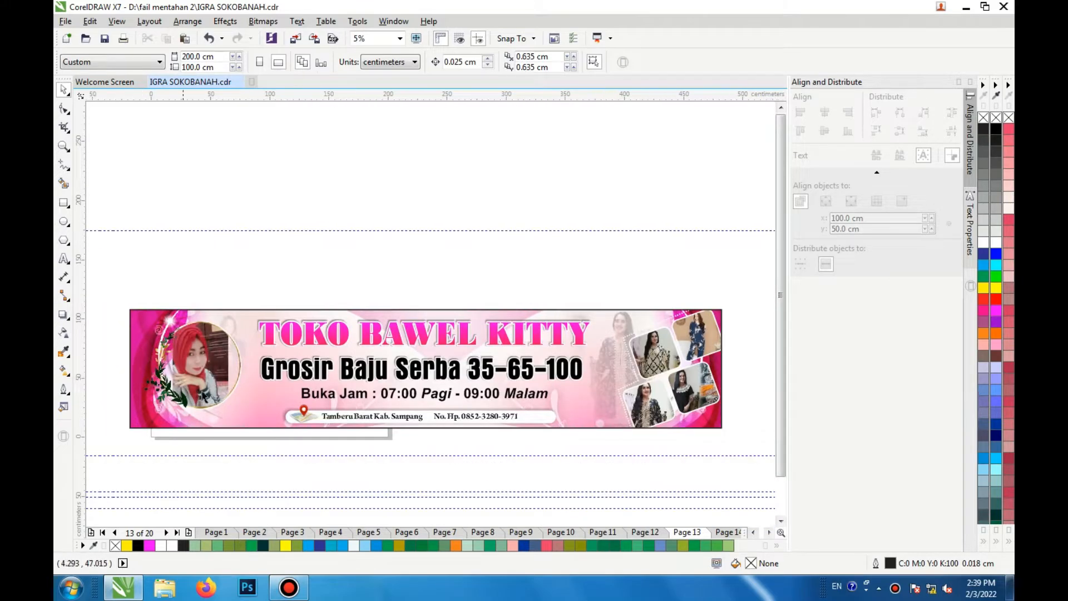
scroll(235, 397, "up", 1)
scroll(237, 396, "down", 1)
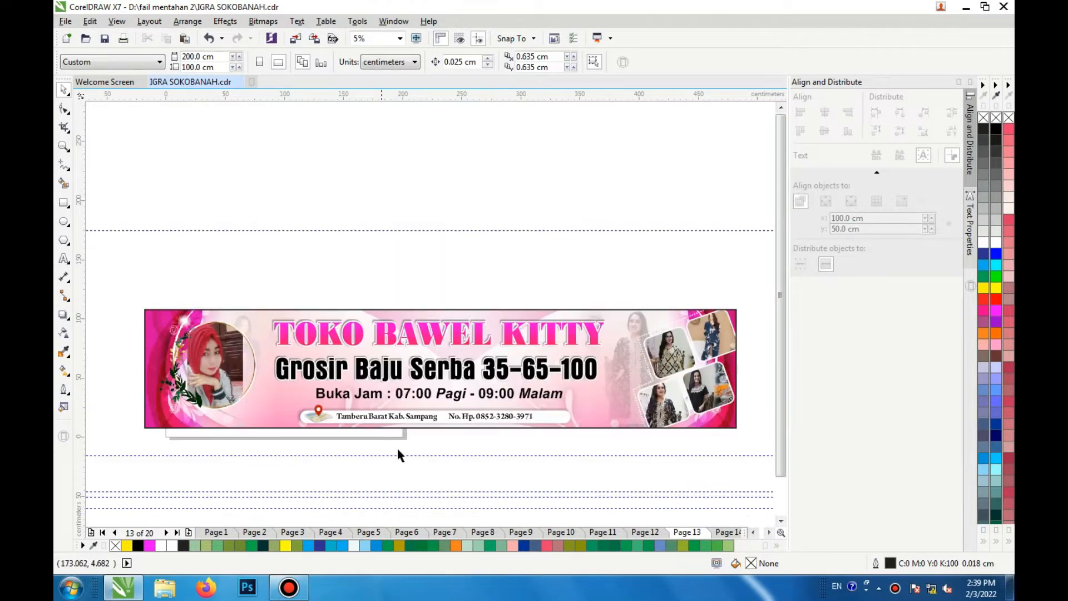
left_click(740, 533)
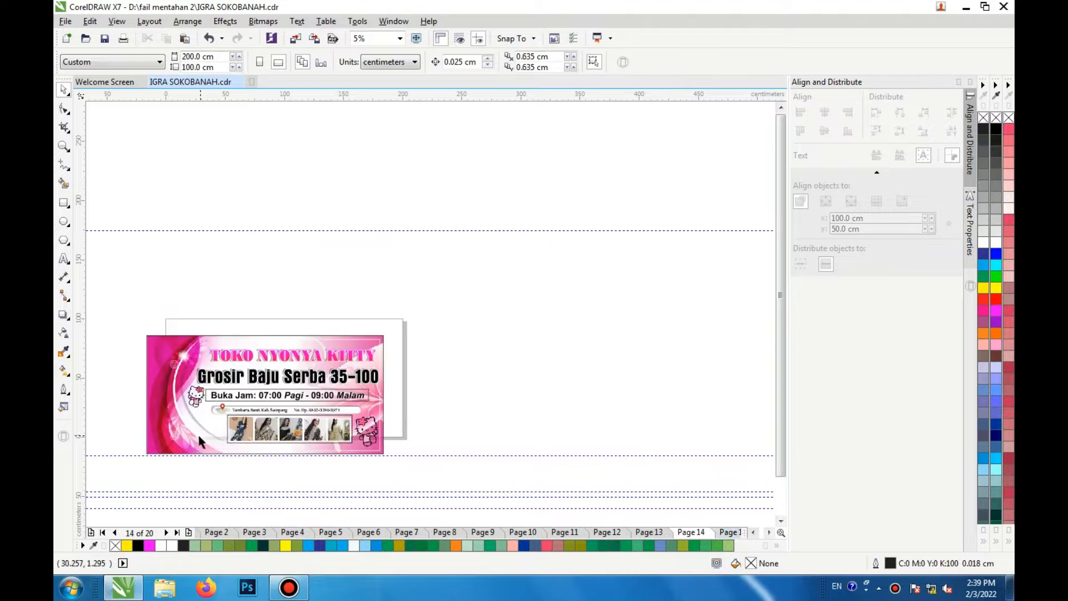
scroll(198, 433, "up", 1)
scroll(202, 462, "down", 1)
scroll(202, 461, "up", 1)
scroll(299, 443, "up", 1)
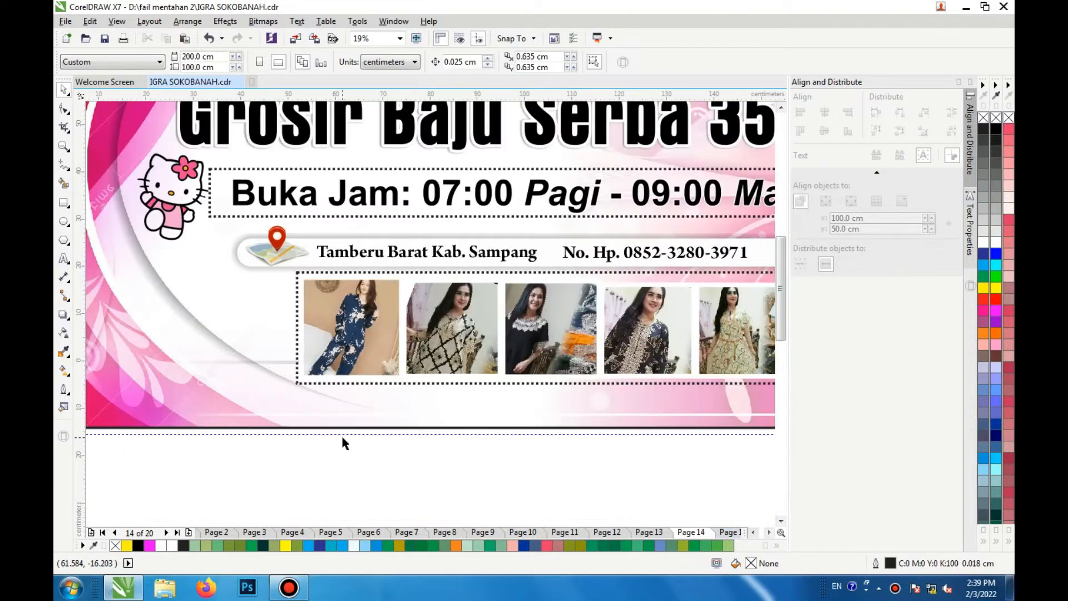
scroll(341, 434, "down", 1)
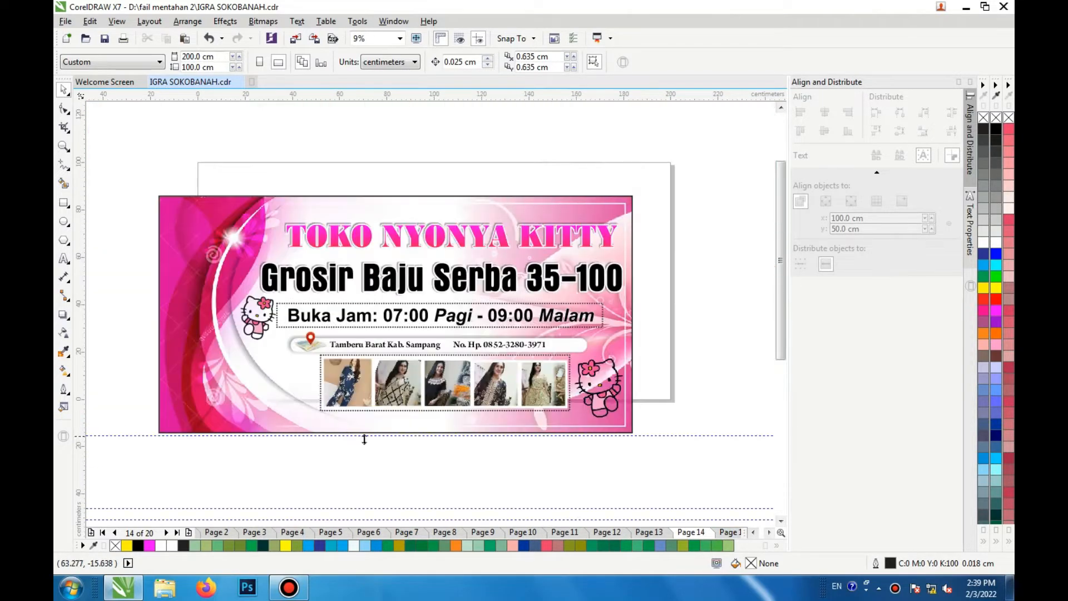
left_click(662, 533)
scroll(342, 327, "down", 1)
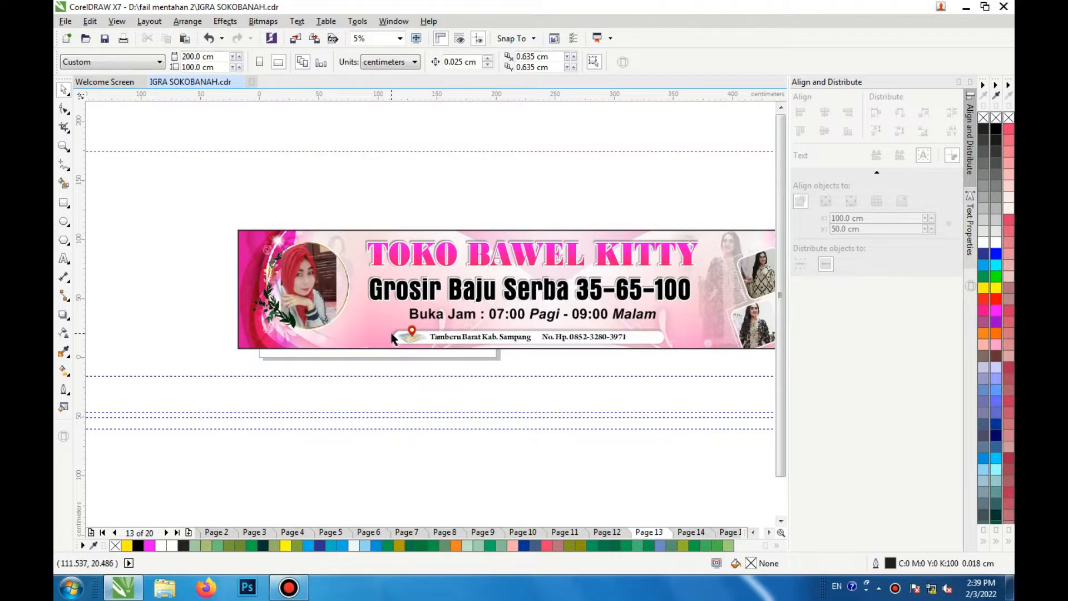
left_click(455, 265)
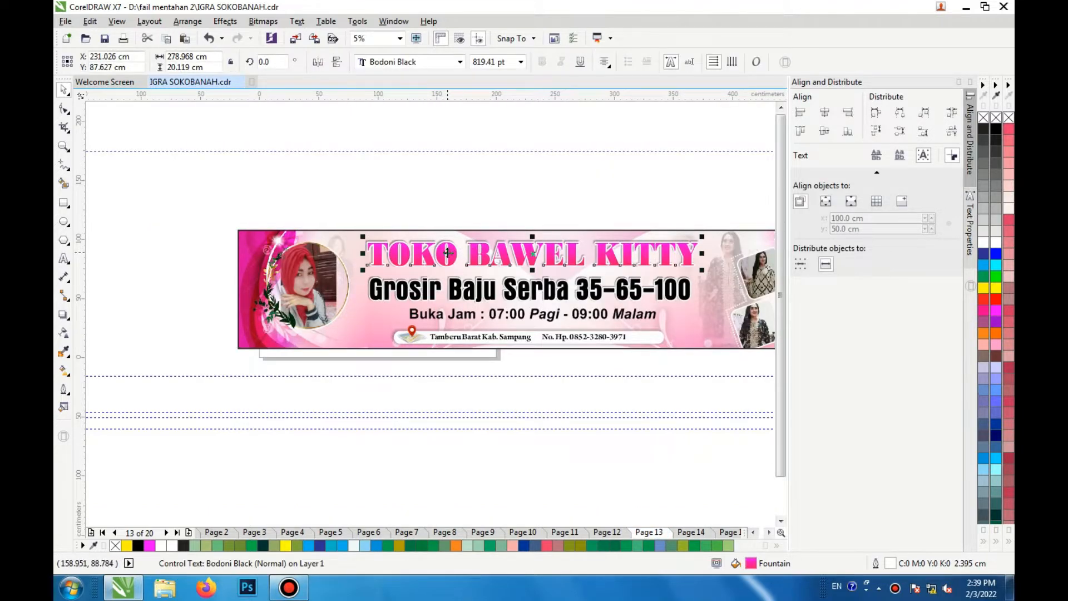
left_click_drag(447, 254, 449, 216)
key("ctrl+z")
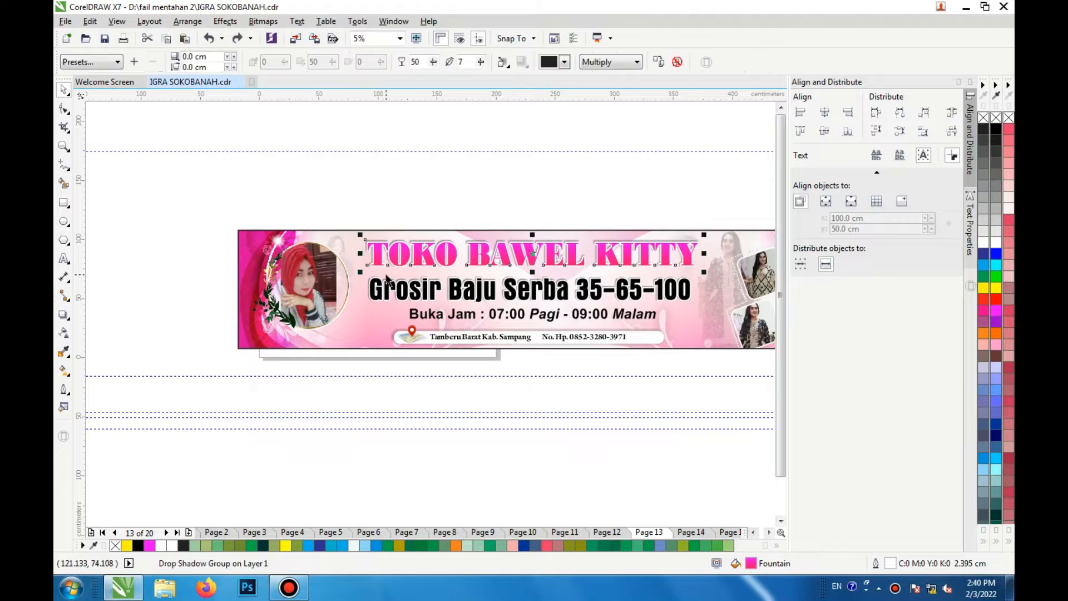
Step: Inspect the title text's fill with the Interactive Fill tool, then return to the Pick tool
left_click(64, 369)
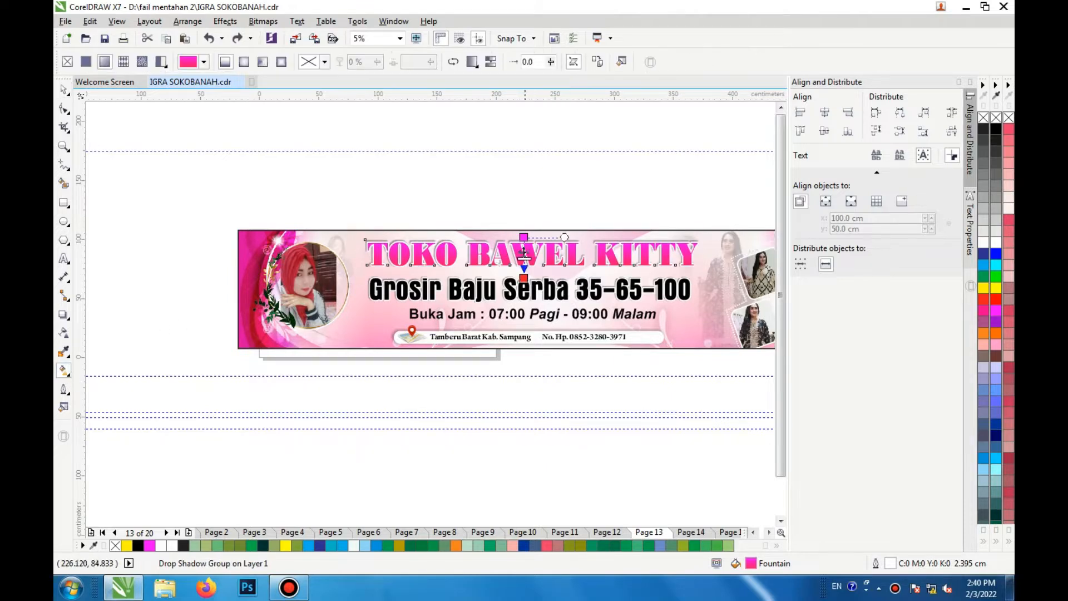
left_click(524, 277)
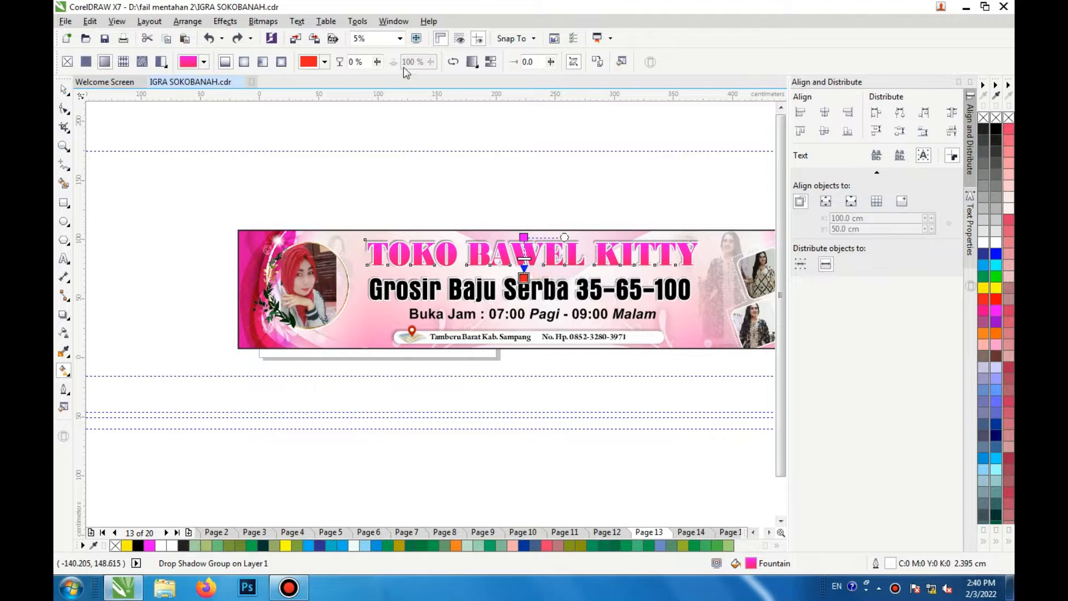
left_click(64, 91)
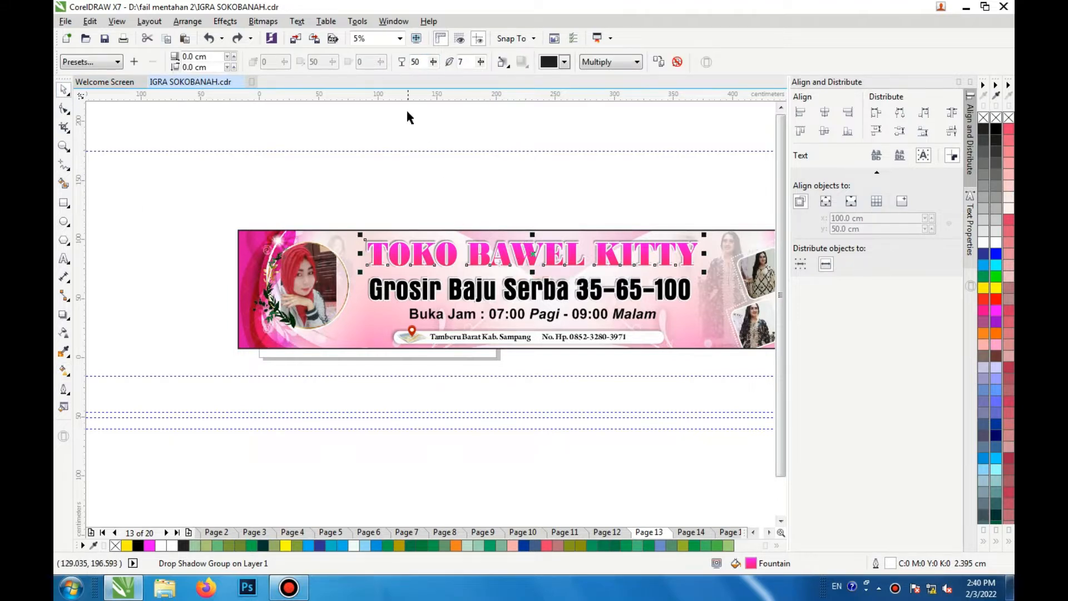
left_click(479, 257)
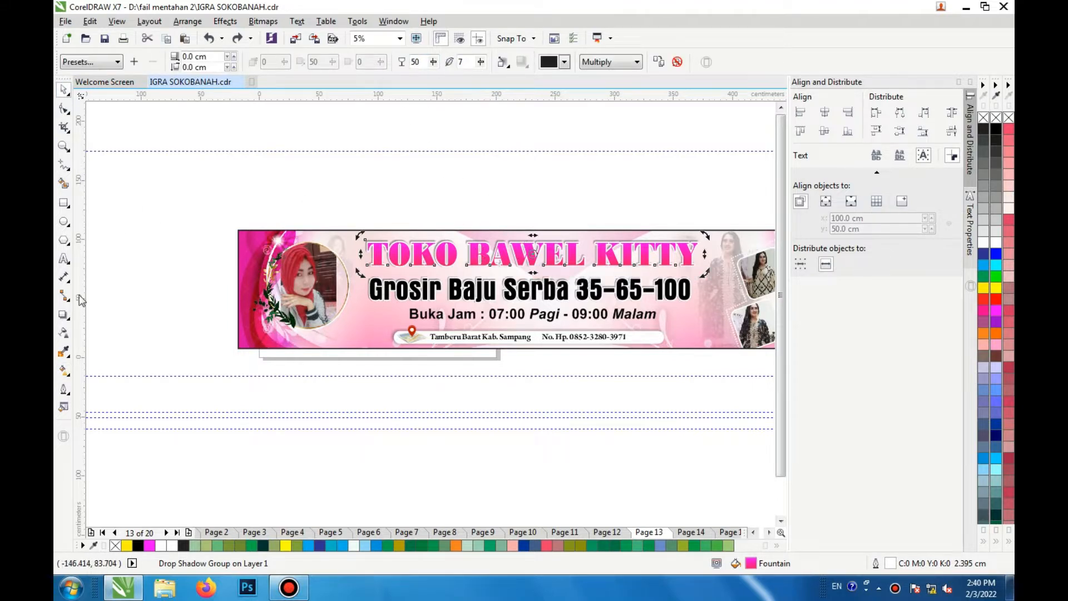
left_click(64, 314)
left_click(65, 94)
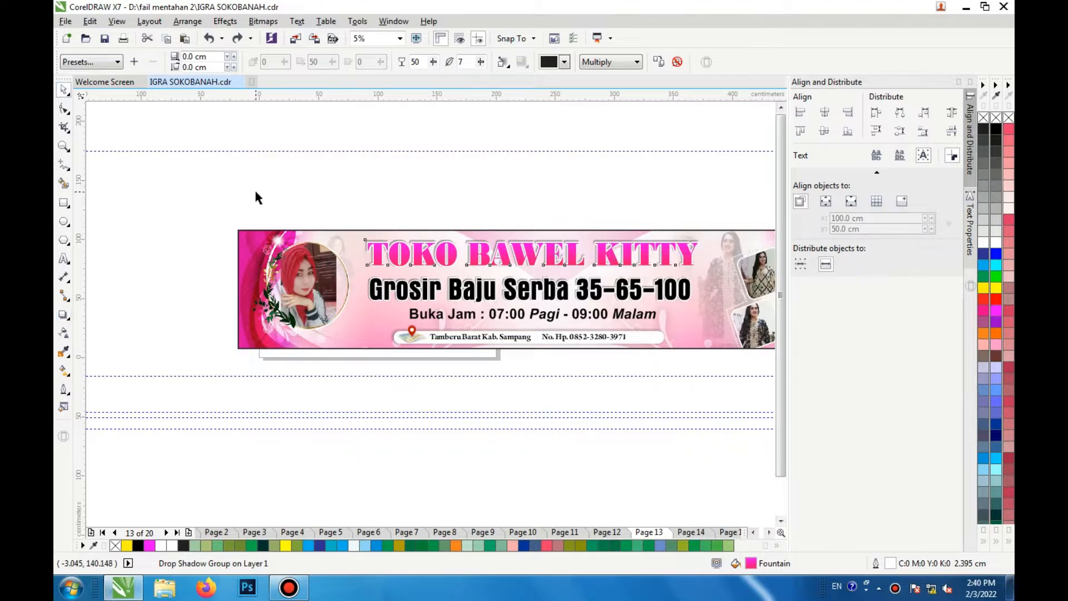
Step: Select the banner's background frame and open its PowerClip contents for editing
left_click(401, 288)
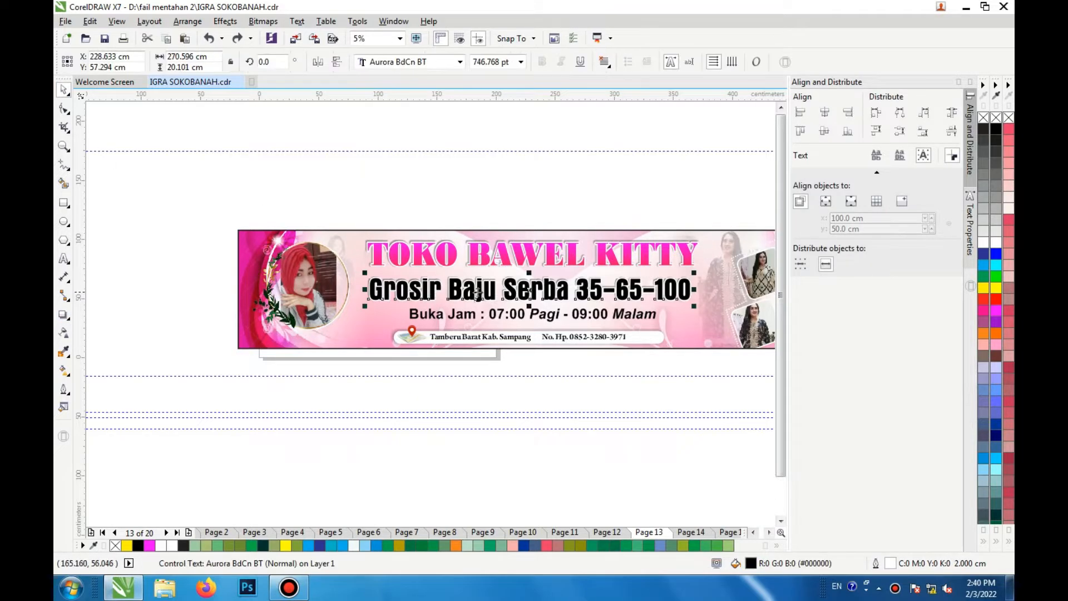
scroll(507, 291, "up", 1)
scroll(508, 290, "down", 1)
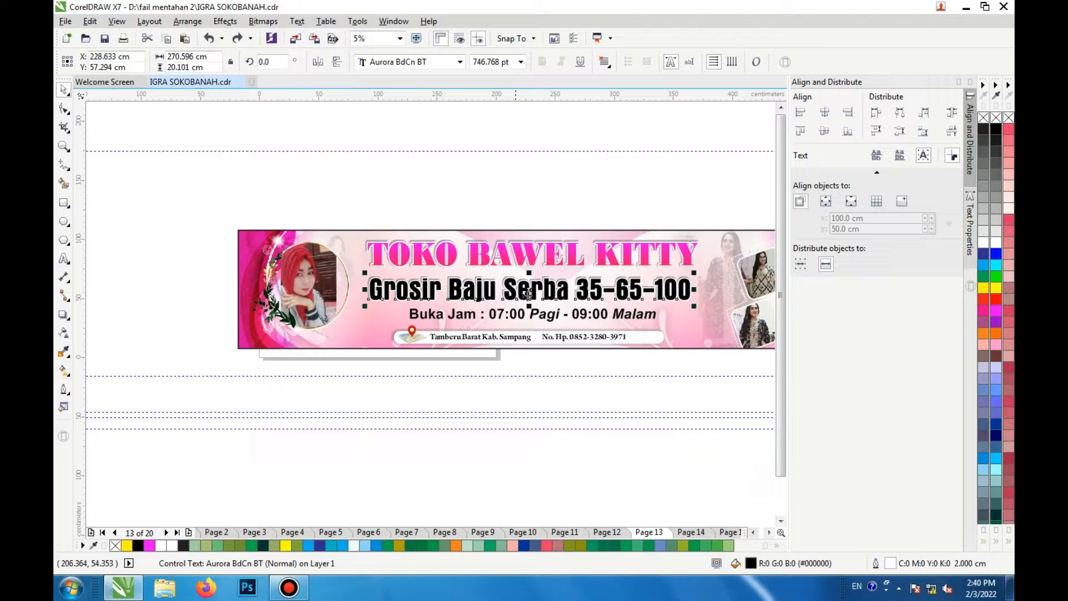
scroll(593, 316, "up", 1)
left_click(592, 317)
left_click(501, 369)
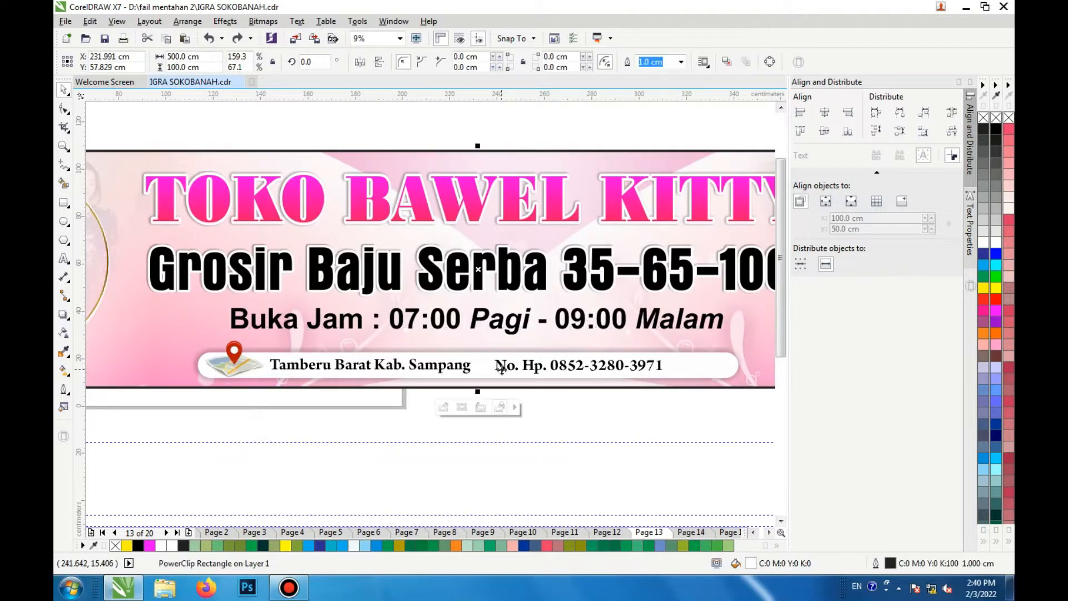
scroll(423, 361, "down", 1)
left_click(245, 322)
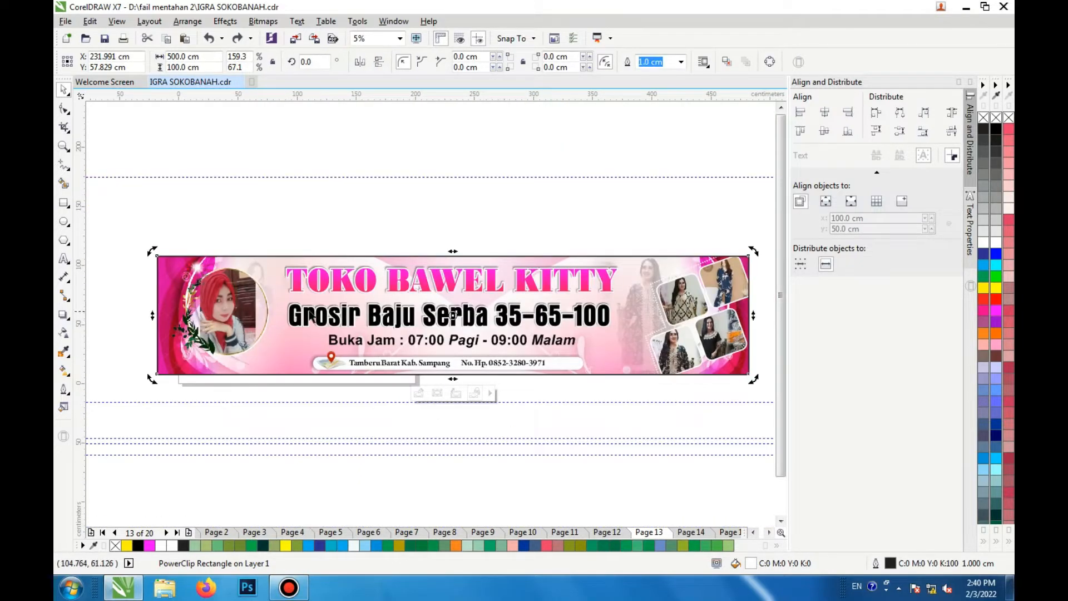
left_click(163, 245)
right_click(160, 269)
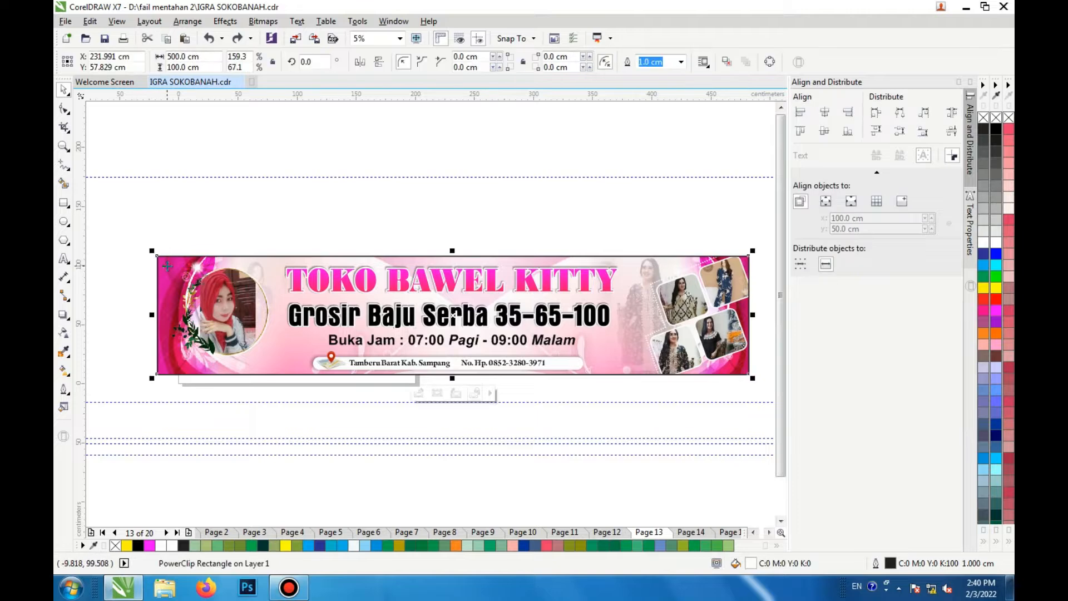
left_click(243, 224)
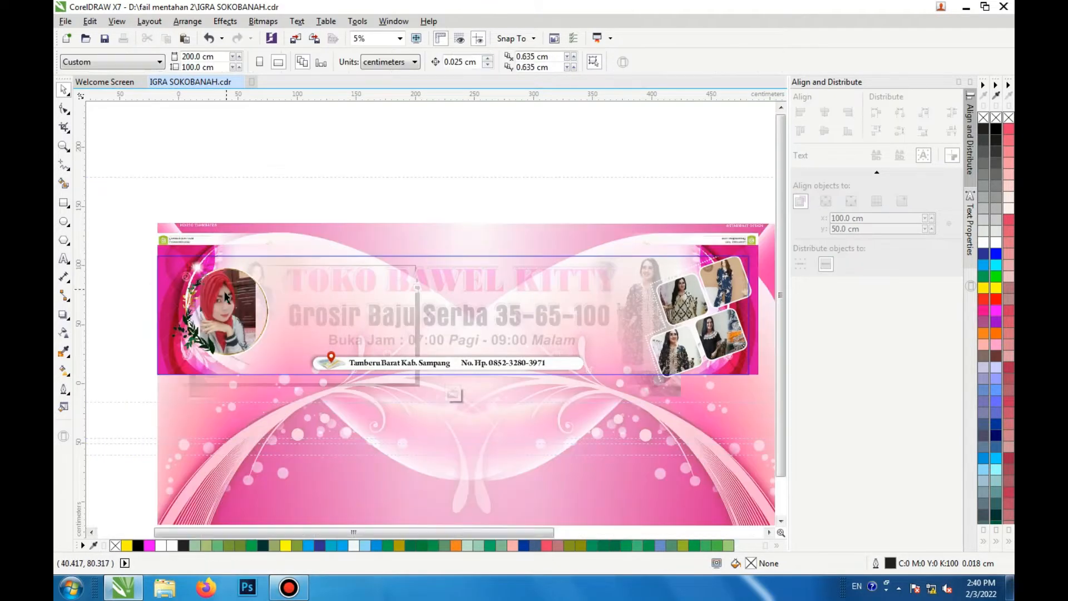
Step: Try moving the location pin icon inside the PowerClip contents
scroll(351, 371, "up", 4)
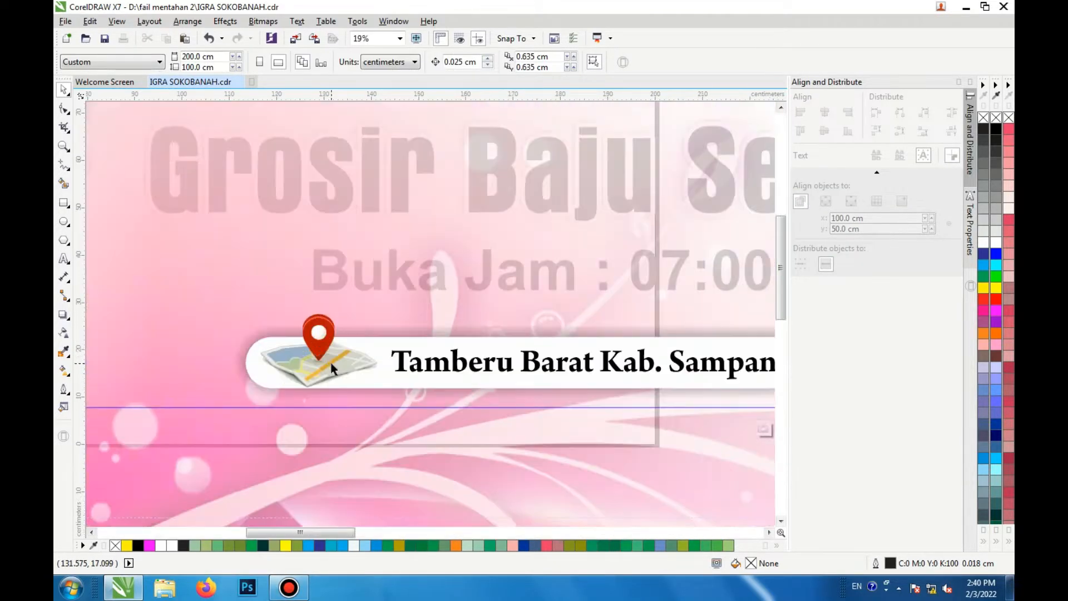
left_click(329, 367)
left_click_drag(358, 253, 359, 253)
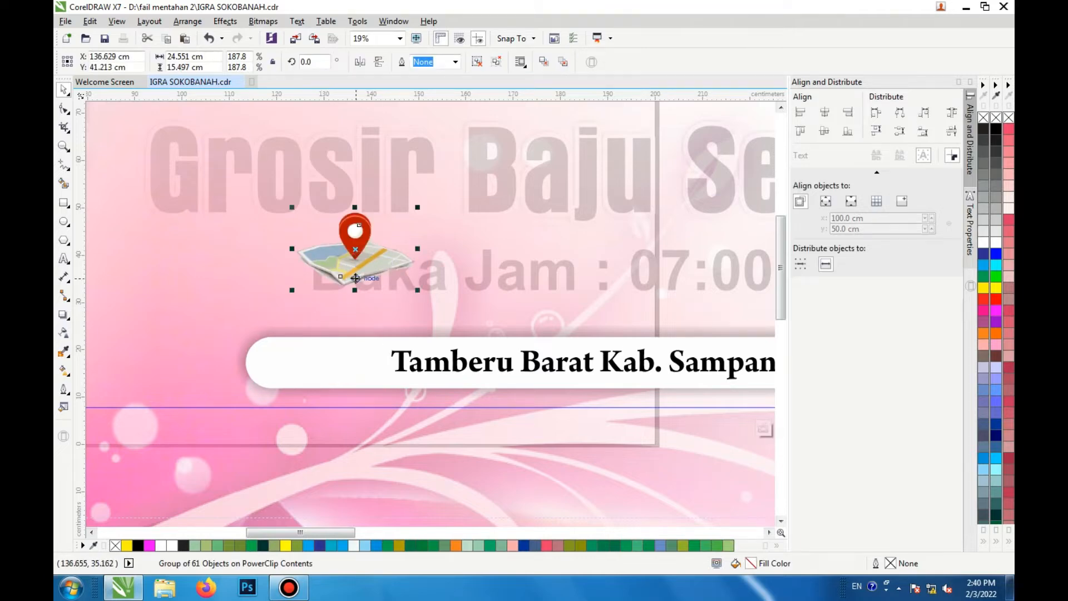
key("ctrl+z")
scroll(333, 296, "down", 2)
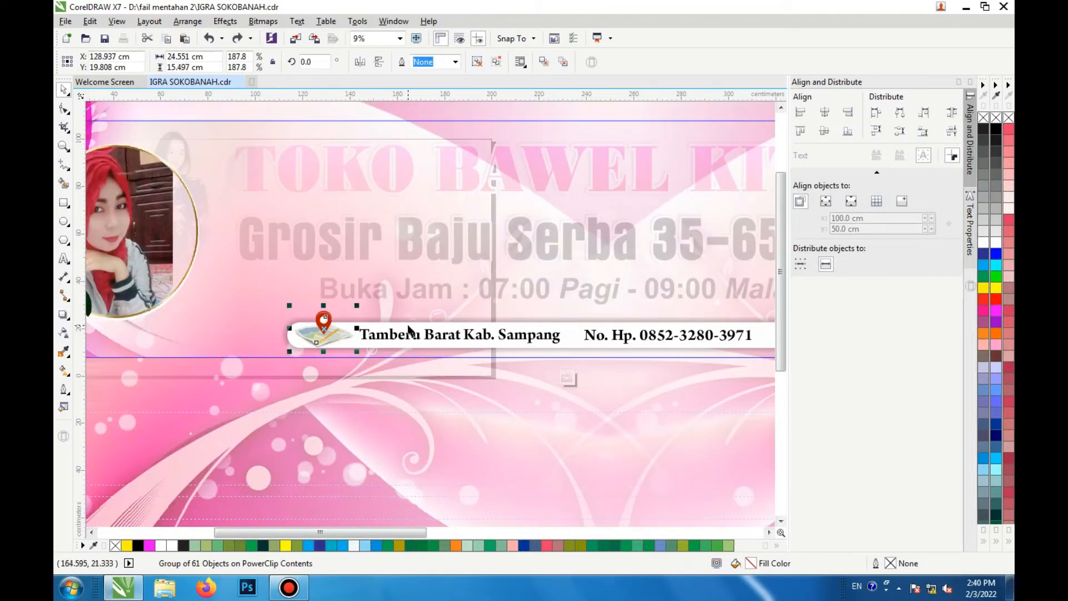
Step: Try moving the white address bar rectangle upward
left_click(408, 329)
left_click_drag(408, 330, 419, 283)
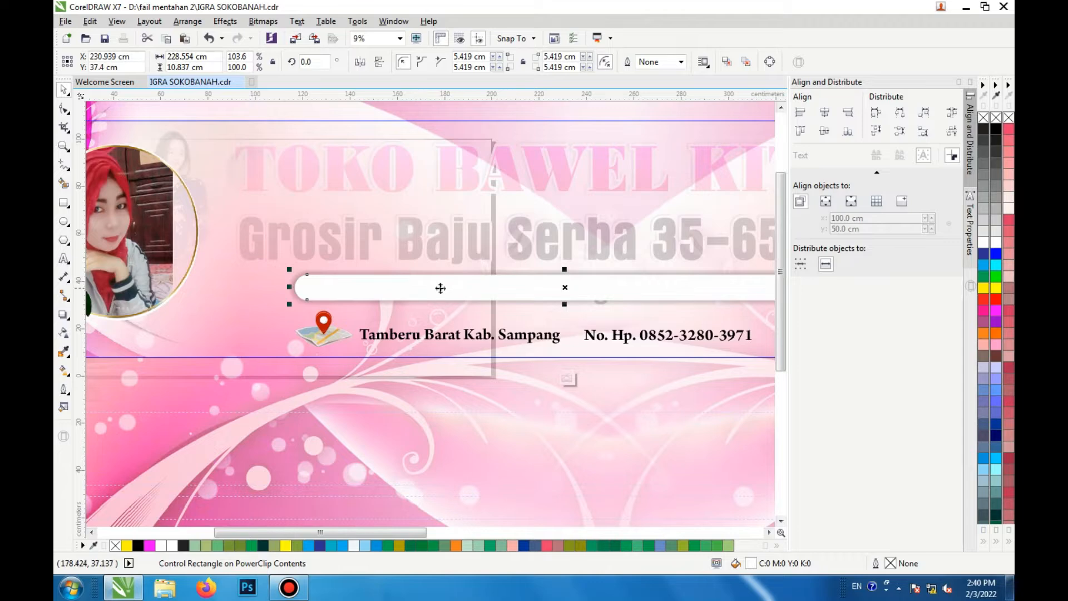
key("ctrl+z")
Step: Try repositioning the background bitmap and the circular photo frame inside the PowerClip
scroll(421, 345, "down", 2)
left_click(262, 292)
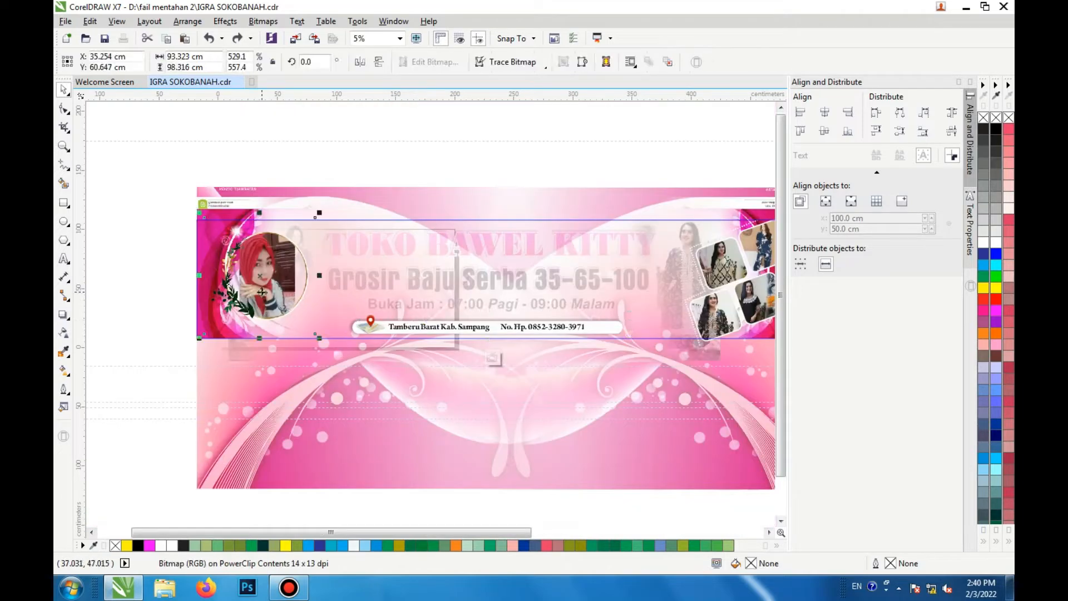
scroll(262, 292, "up", 2)
left_click_drag(256, 292, 390, 291)
scroll(386, 292, "down", 2)
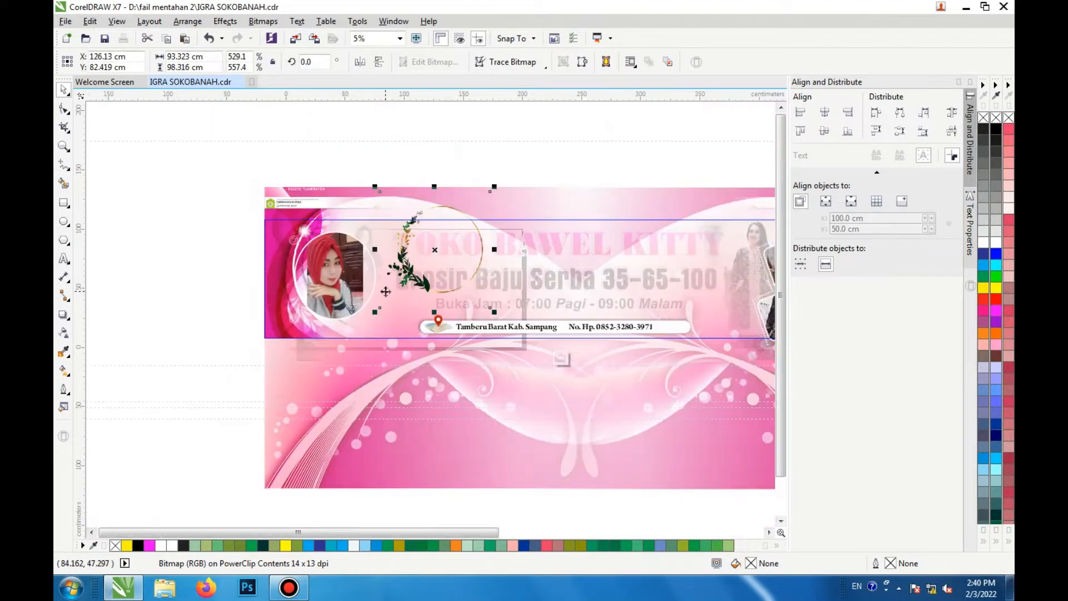
left_click_drag(332, 272, 429, 252)
scroll(359, 303, "up", 2)
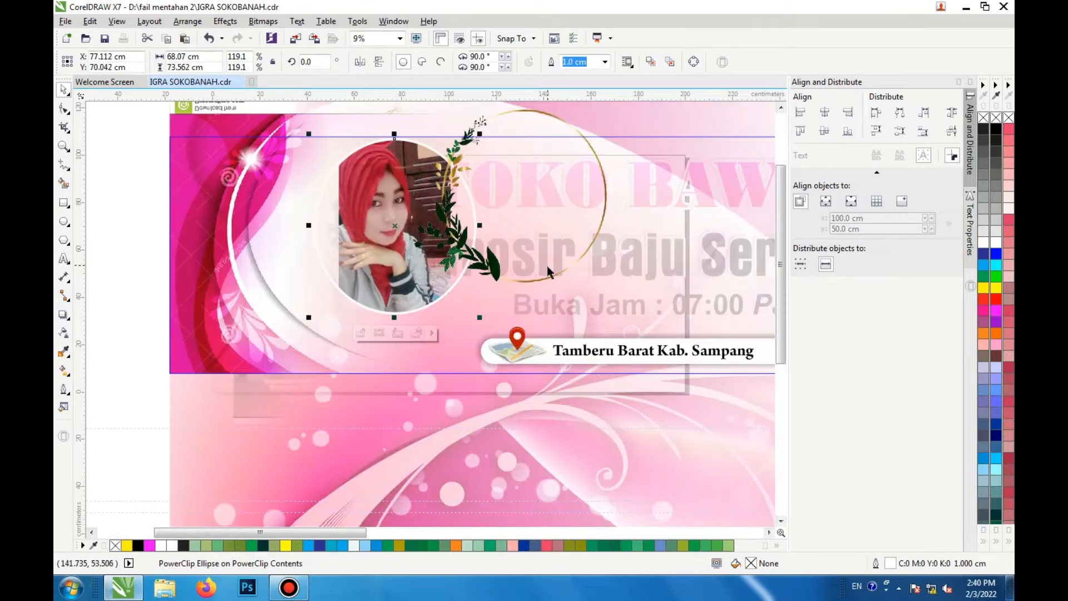
left_click(549, 274)
key("ctrl+z")
key("ctrl+z")
key("ctrl+z")
key("ctrl+z")
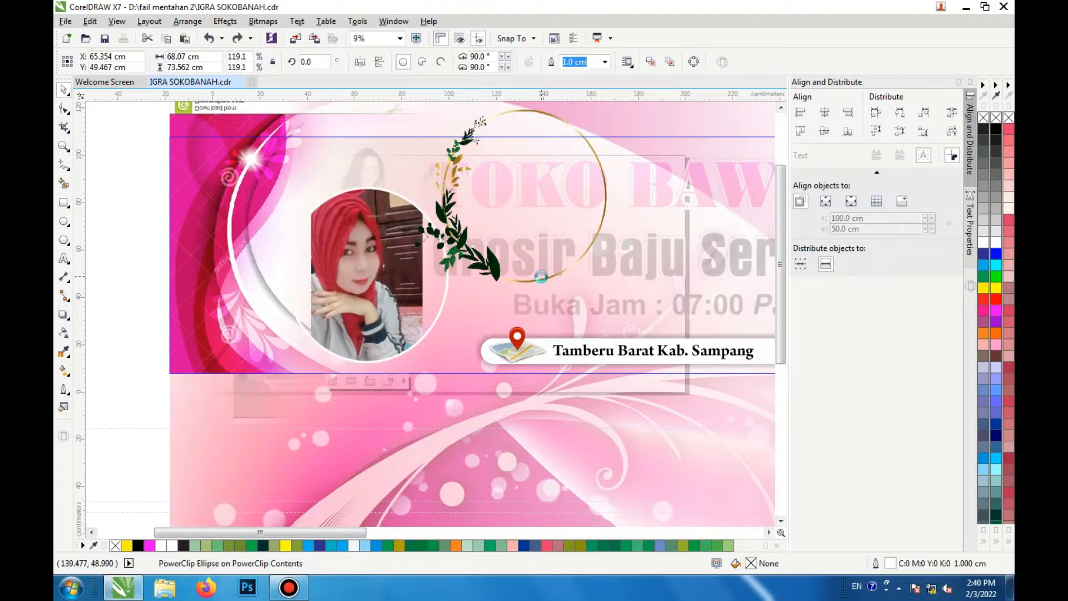
key("ctrl+z")
Step: Try pulling the background bitmap layers out of the banner to separate them
scroll(409, 289, "down", 1)
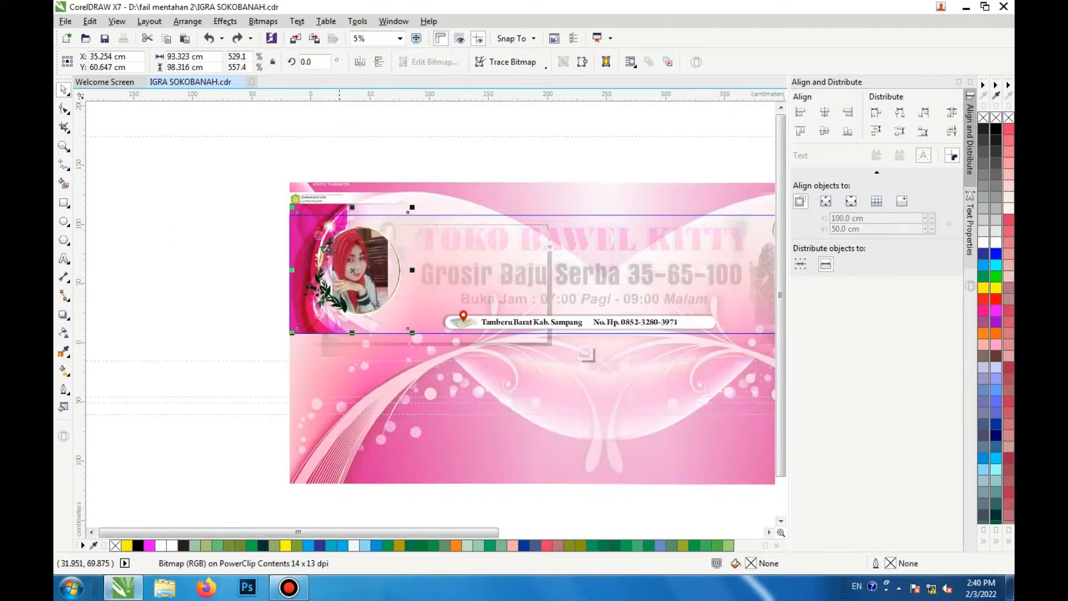
left_click(320, 189)
scroll(320, 190, "down", 1)
left_click_drag(321, 194, 188, 198)
scroll(211, 226, "up", 2)
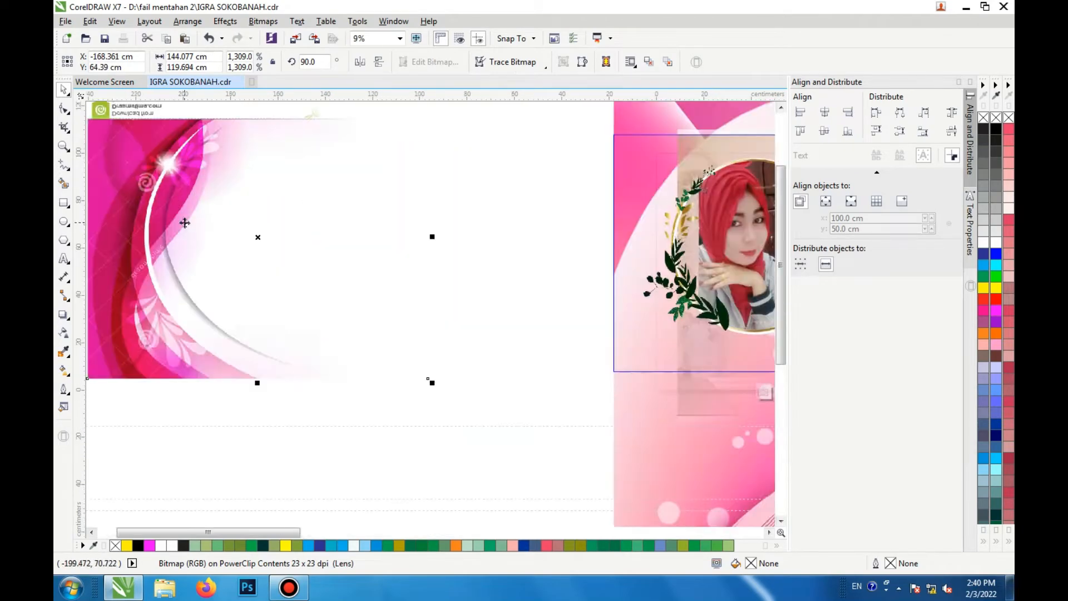
scroll(183, 222, "down", 1)
scroll(561, 191, "down", 1)
left_click(667, 168)
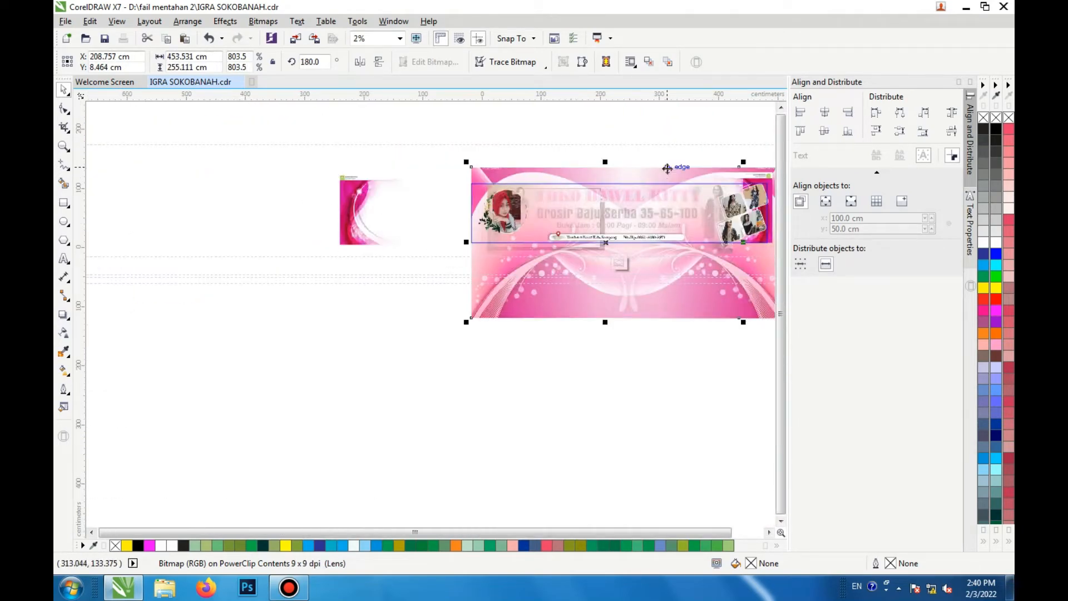
left_click_drag(664, 175, 560, 302)
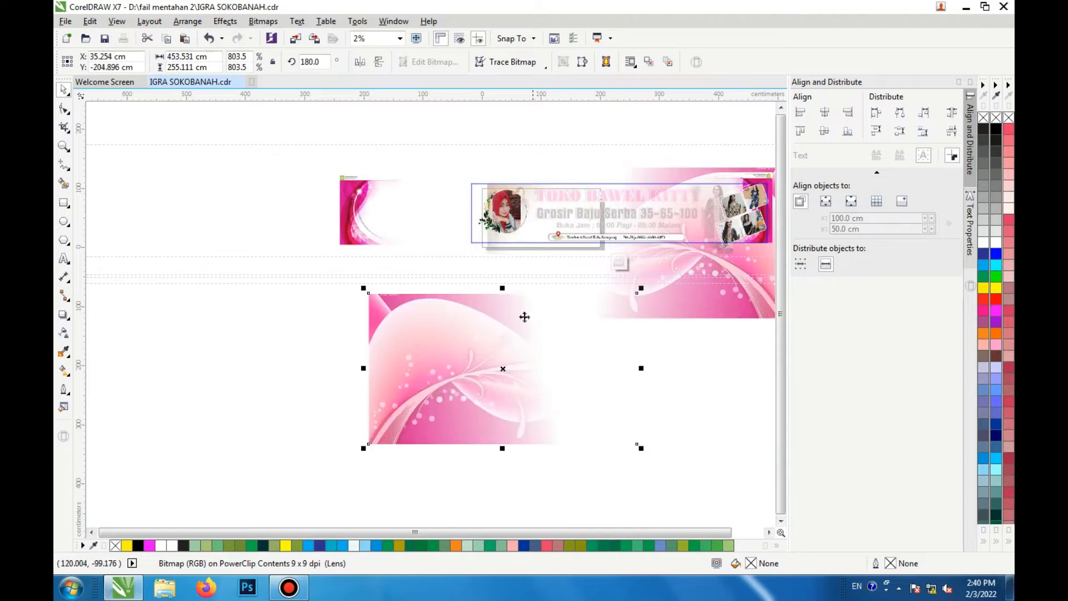
scroll(553, 312, "down", 1)
scroll(645, 303, "up", 1)
left_click_drag(645, 302, 657, 394)
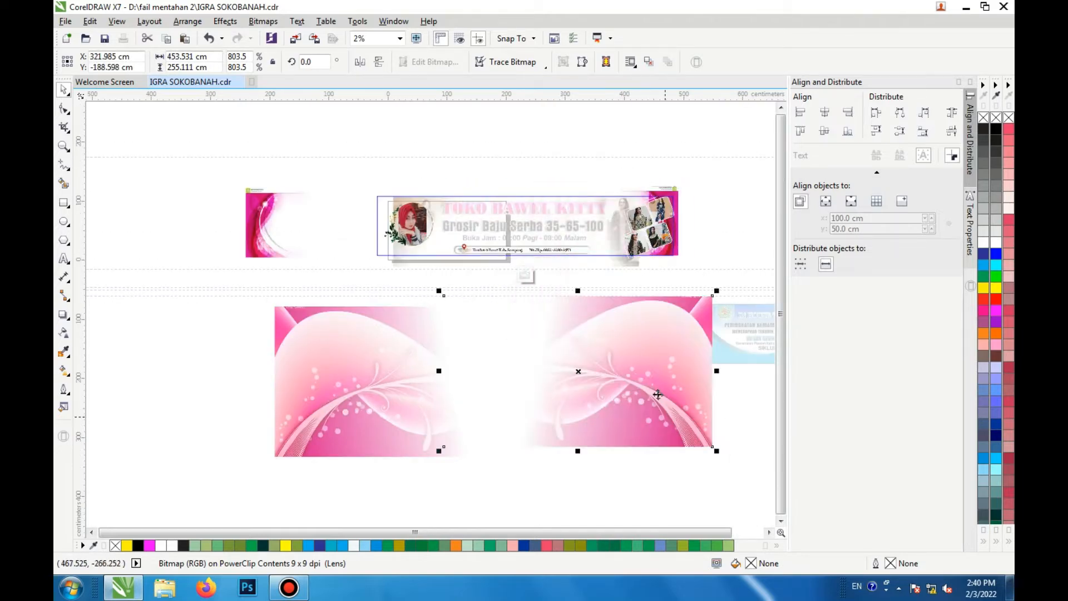
key("ctrl+z")
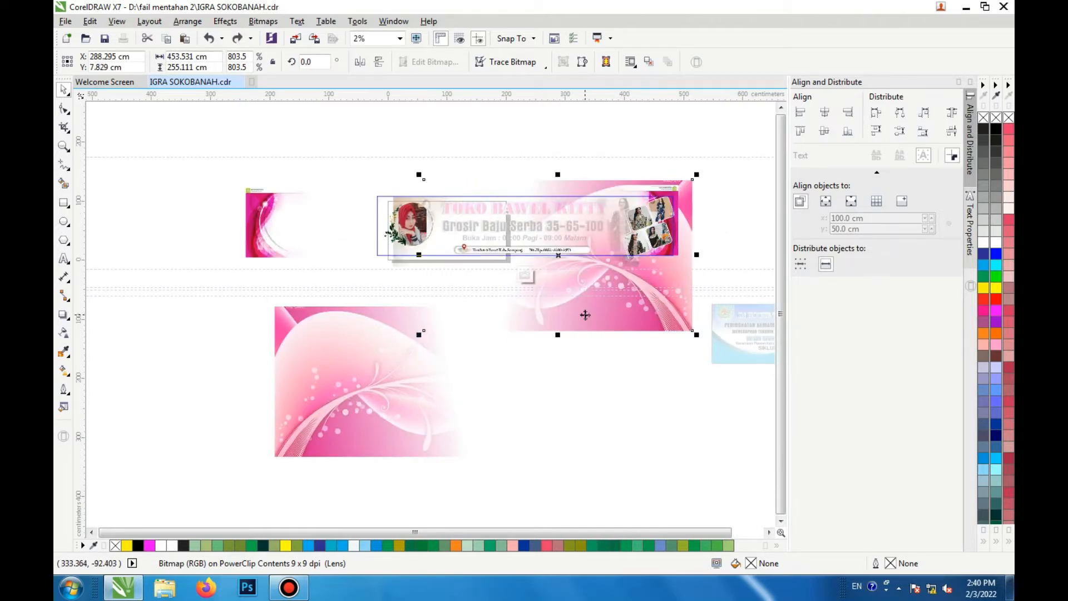
key("ctrl+z")
key("ctrl+z")
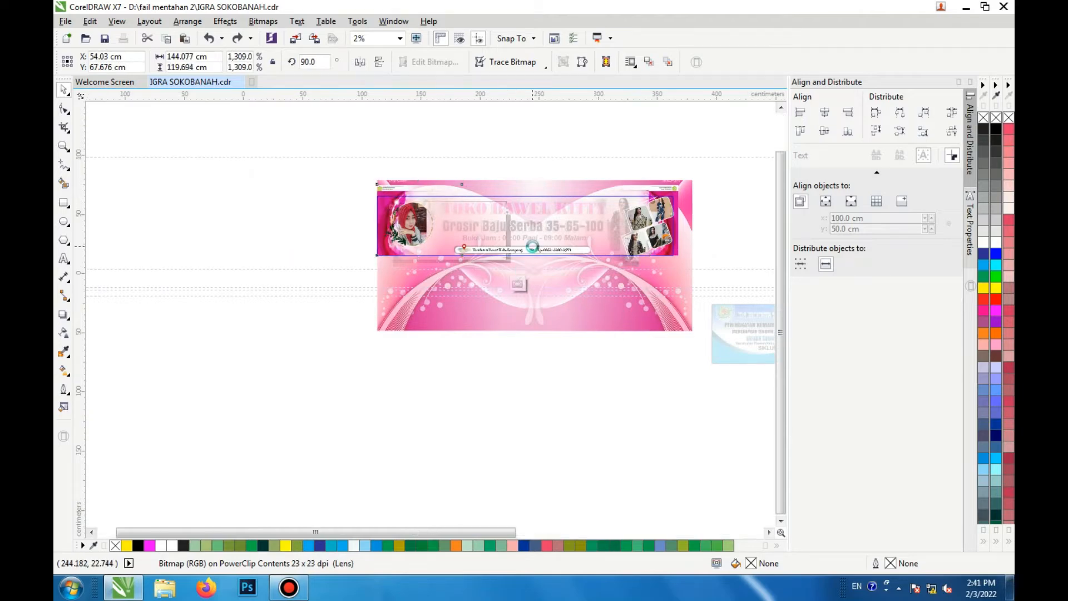
scroll(699, 228, "up", 3)
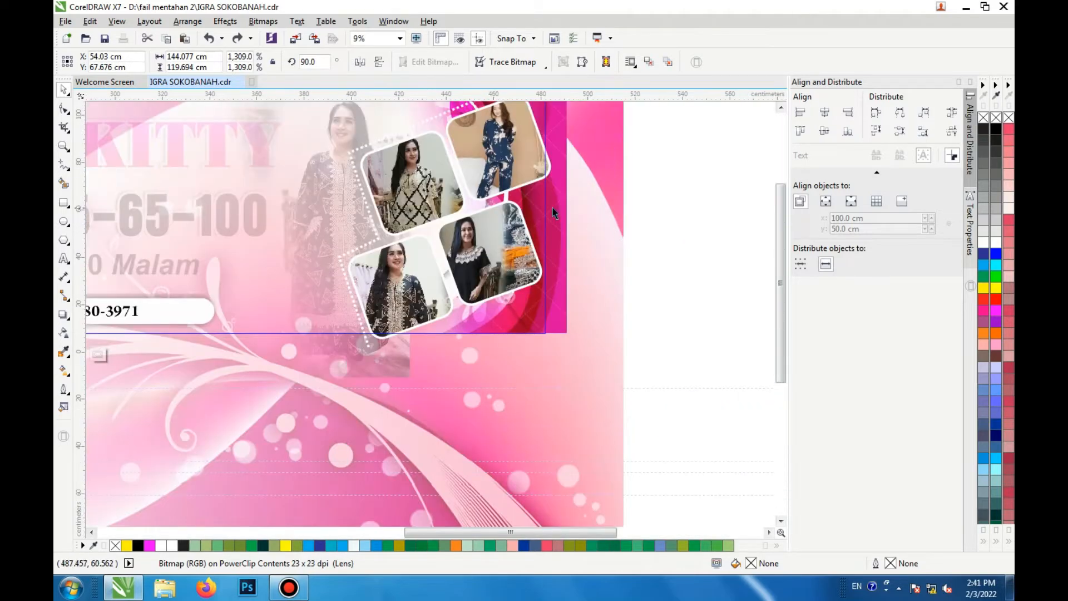
Step: Try pulling a photo frame out of the banner's PowerClip contents to the side of the page
left_click(523, 169)
left_click_drag(523, 170, 618, 197)
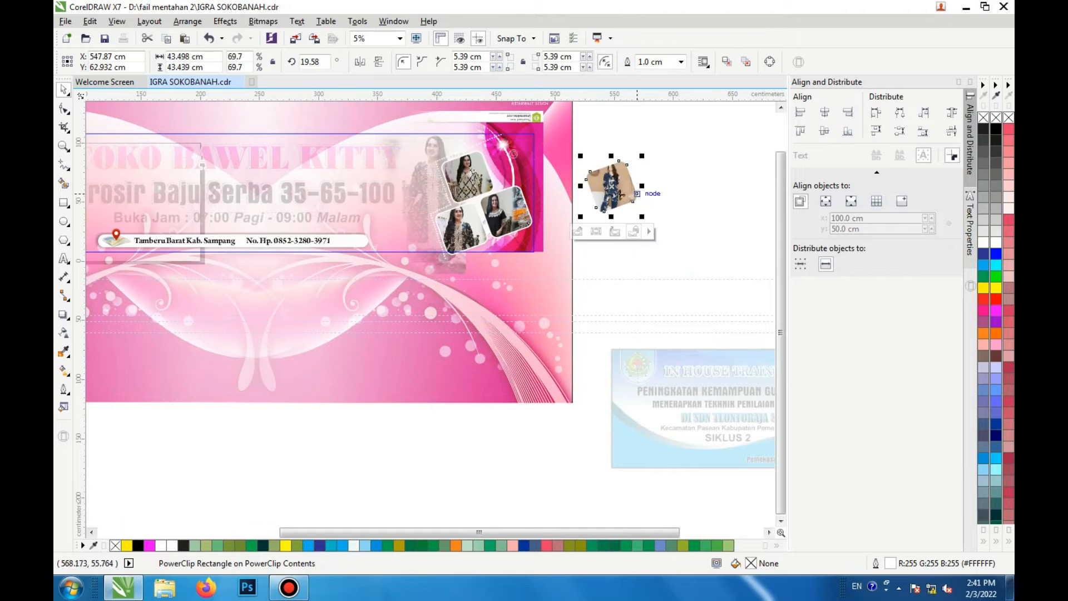
right_click(616, 197)
left_click(664, 209)
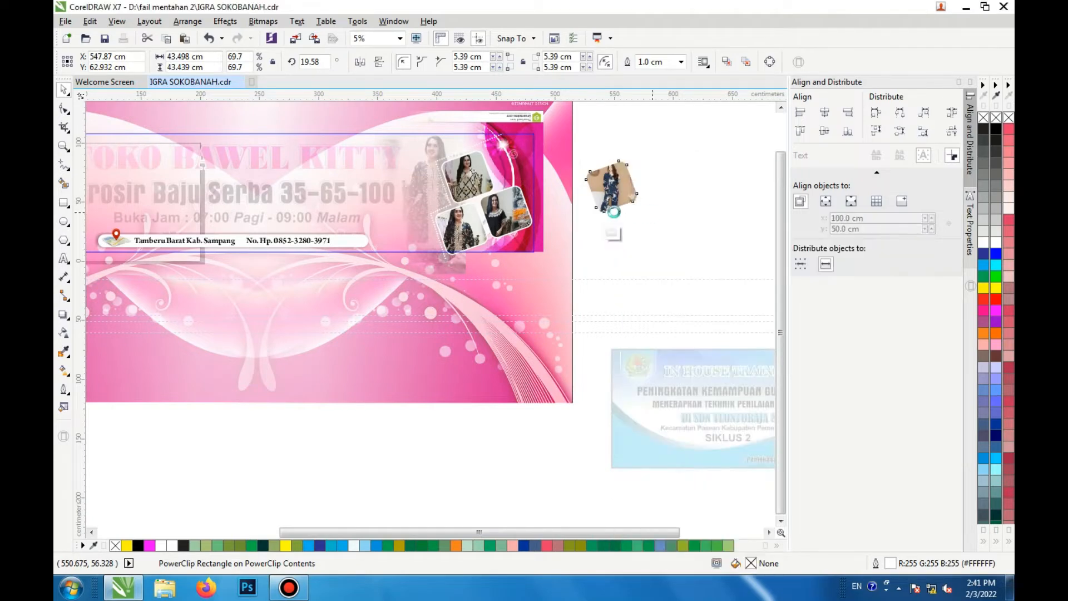
left_click(612, 232)
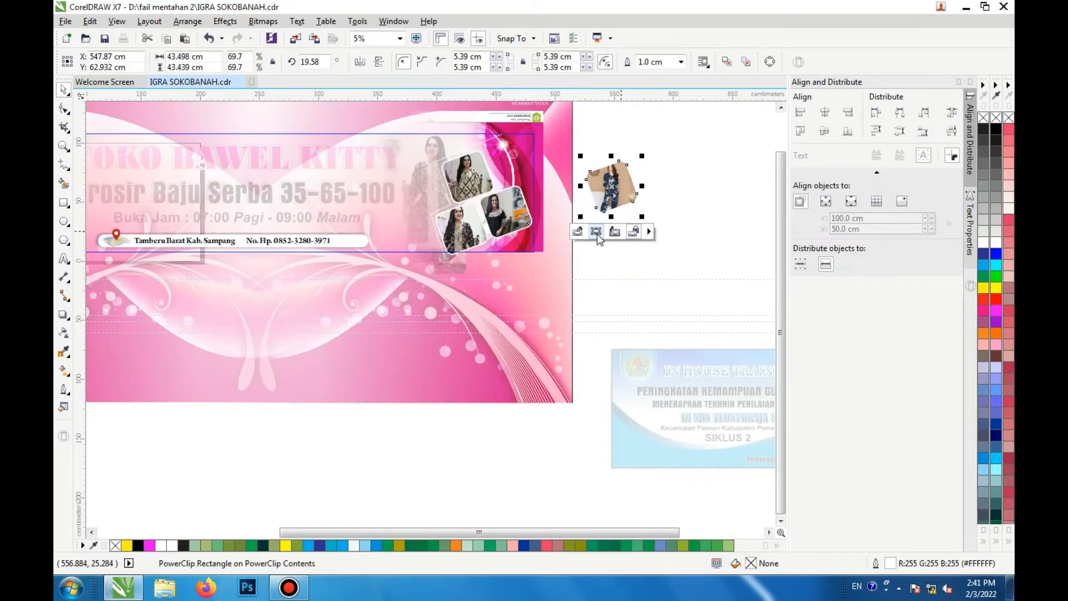
left_click(588, 233)
key("ctrl+z")
key("ctrl+z")
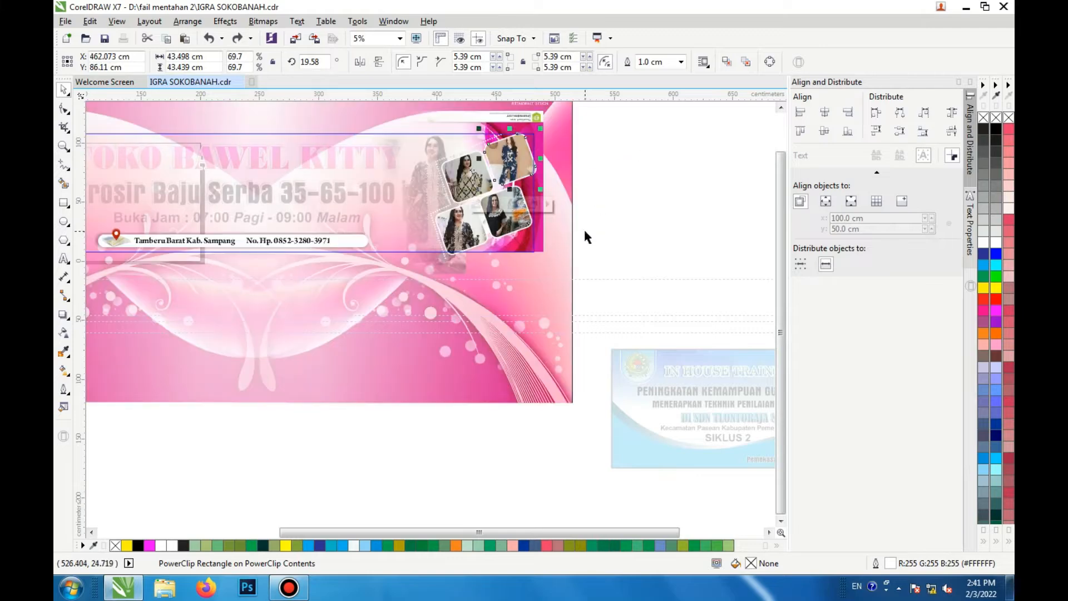
Step: Try rotating the lower-right photo frame in the collage inside the PowerClip
scroll(594, 194, "up", 1)
left_click(461, 245)
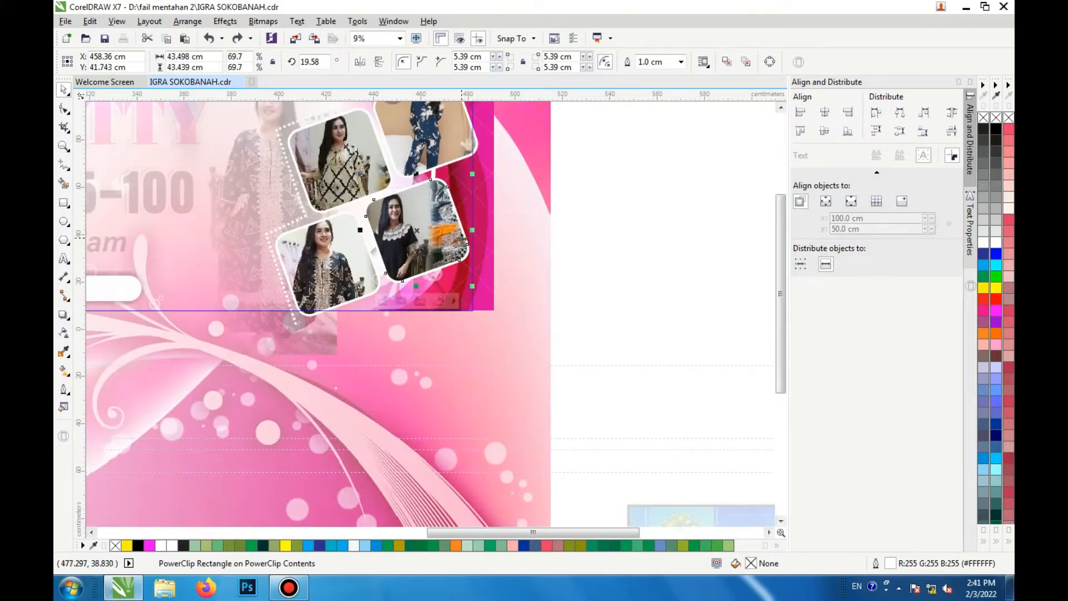
scroll(359, 239, "up", 1)
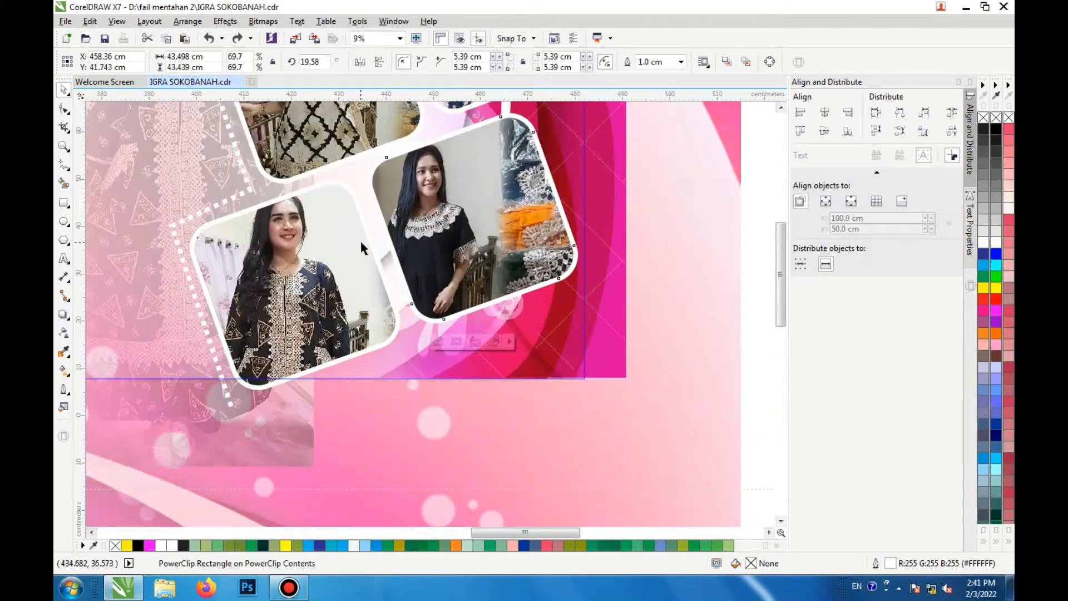
scroll(389, 240, "down", 1)
left_click(386, 271)
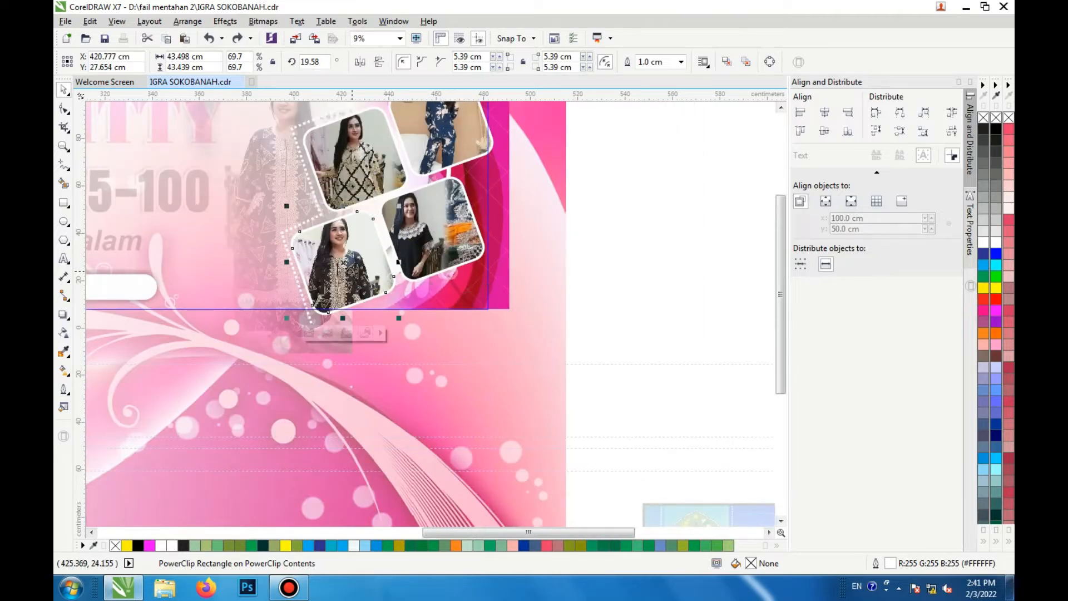
left_click(456, 230)
left_click(455, 227)
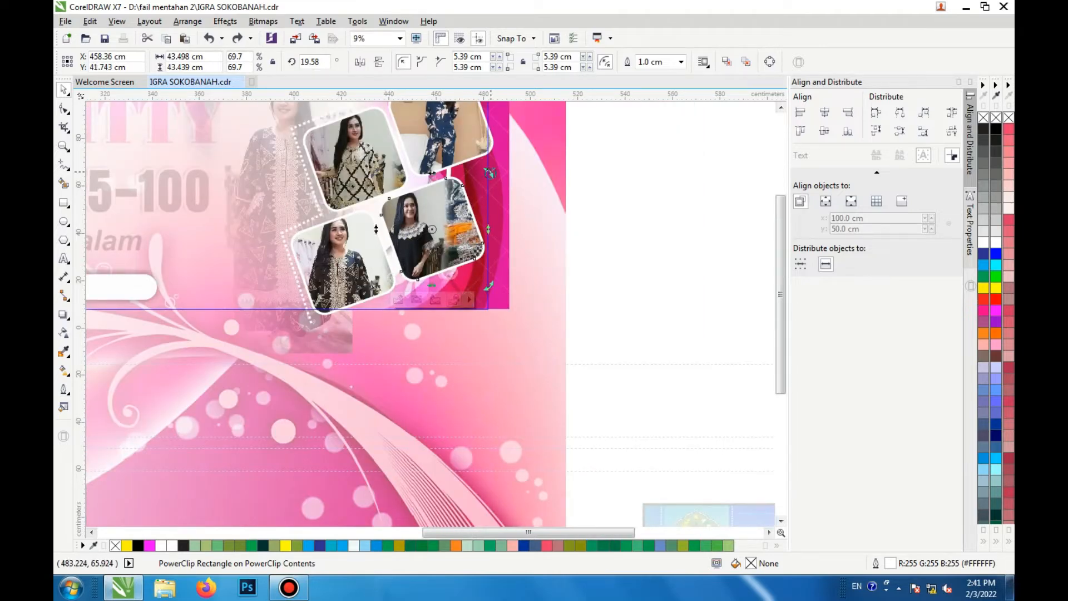
left_click_drag(489, 173, 507, 217)
left_click_drag(486, 177, 482, 158)
key("ctrl+z")
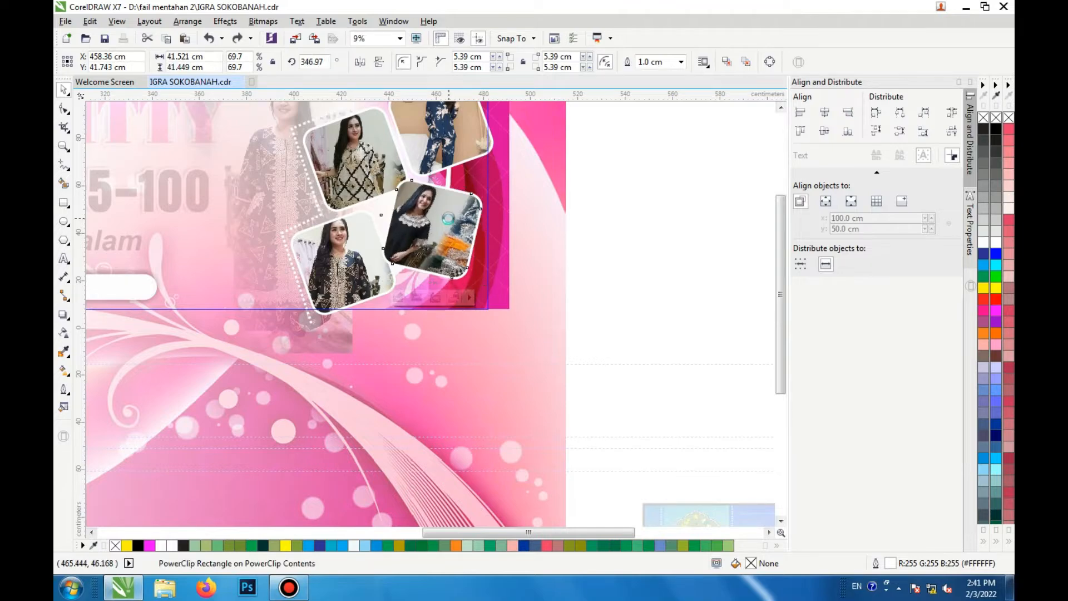
key("ctrl+z")
scroll(395, 225, "down", 1)
scroll(396, 225, "up", 1)
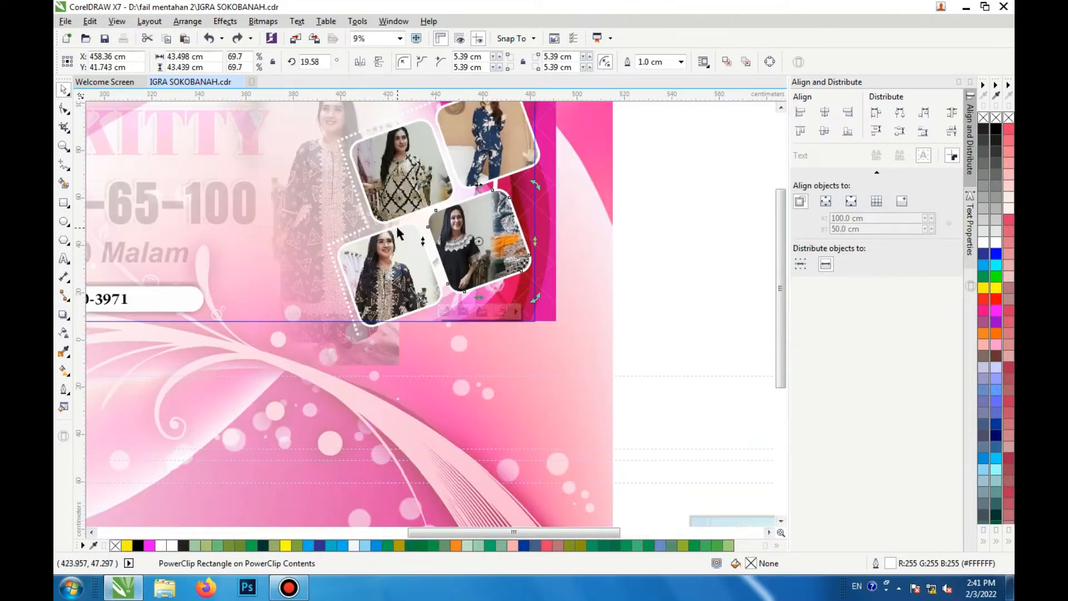
Step: Select the photo collage and finish editing the banner's PowerClip contents
left_click(367, 227)
scroll(499, 179, "down", 1)
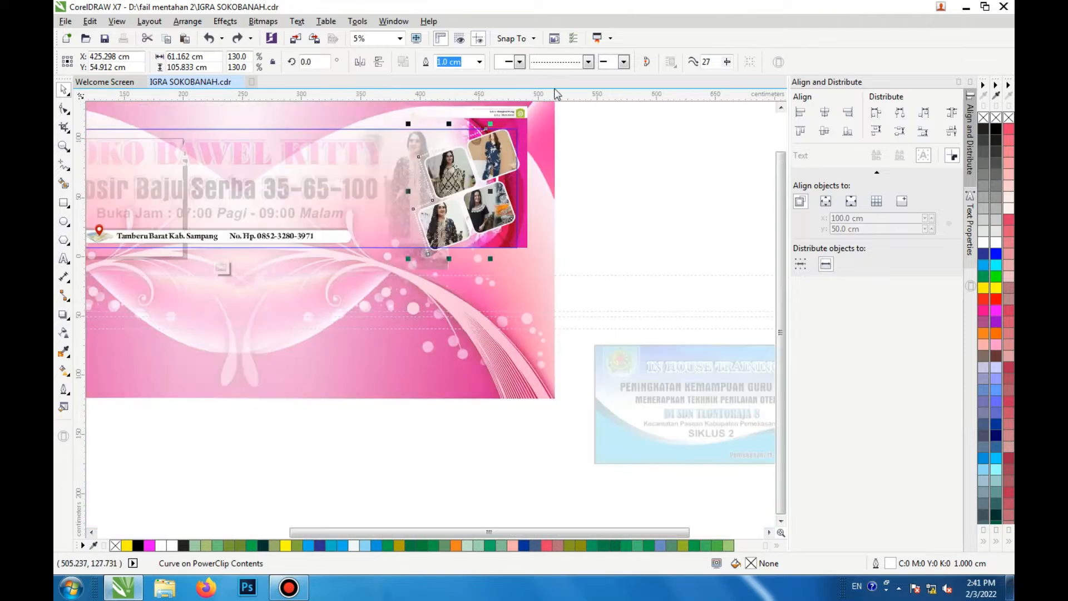
left_click(588, 61)
left_click(584, 135)
scroll(434, 178, "up", 1)
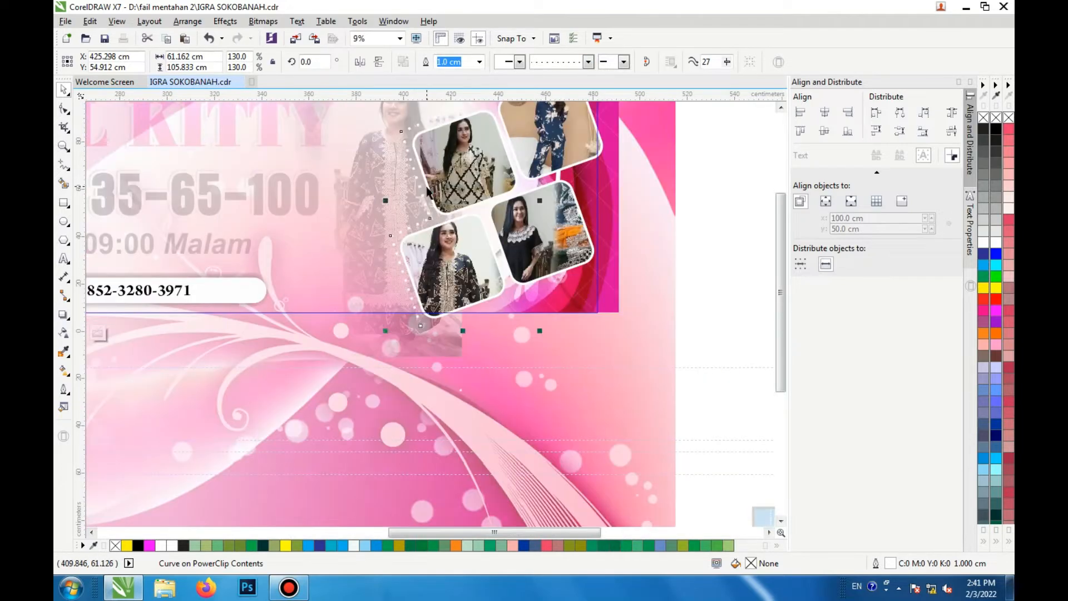
scroll(526, 184, "down", 1)
scroll(523, 146, "up", 1)
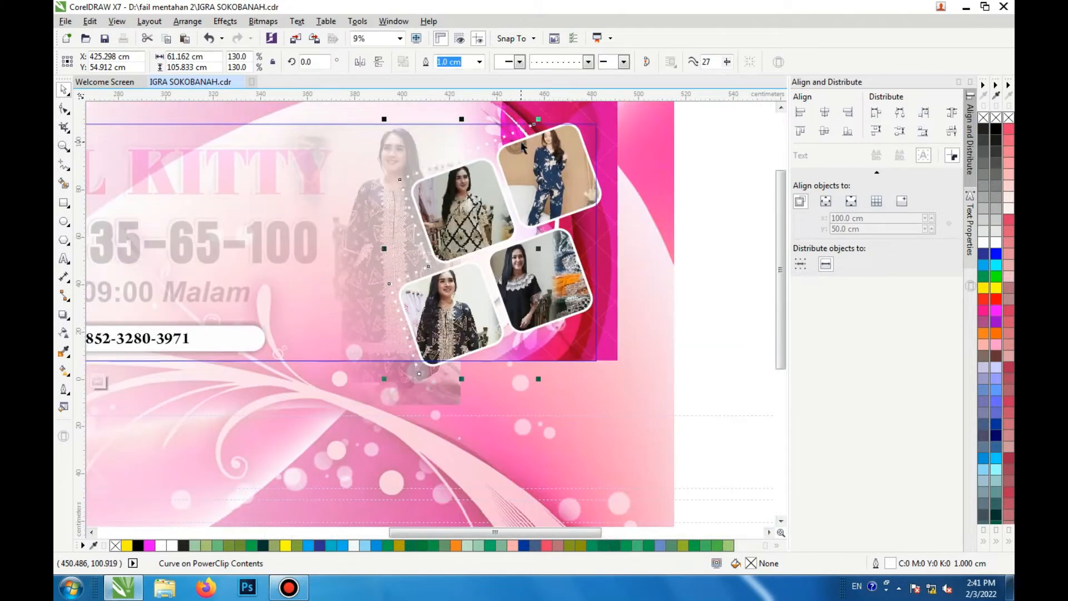
key("alt+c")
key("w")
key("f")
scroll(506, 241, "down", 1)
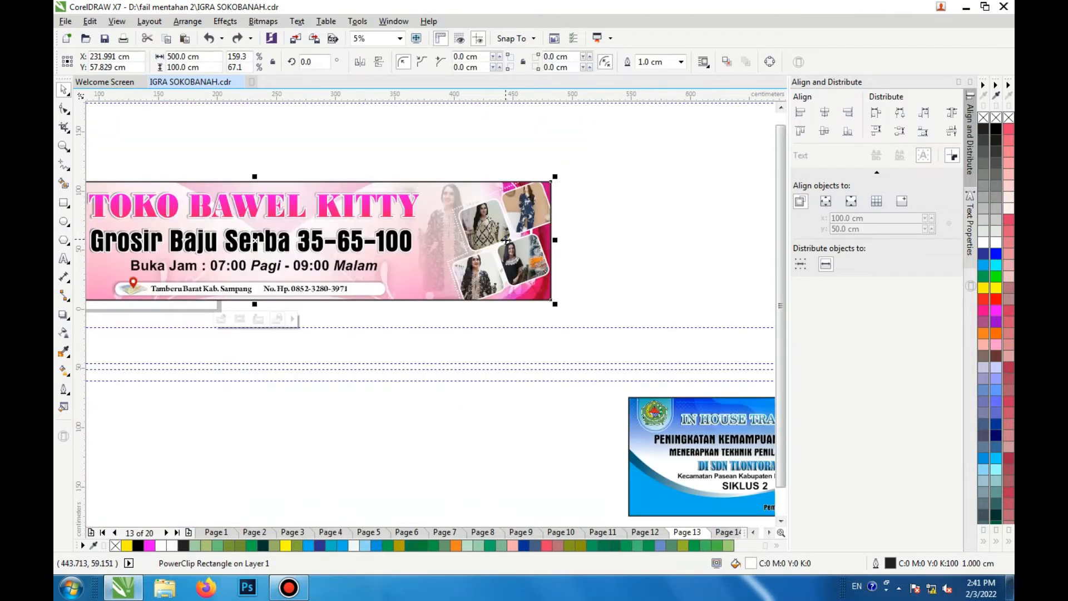
Step: Open the TOKO BAWEL KITTY banner's PowerClip contents for editing again
scroll(289, 278, "up", 1)
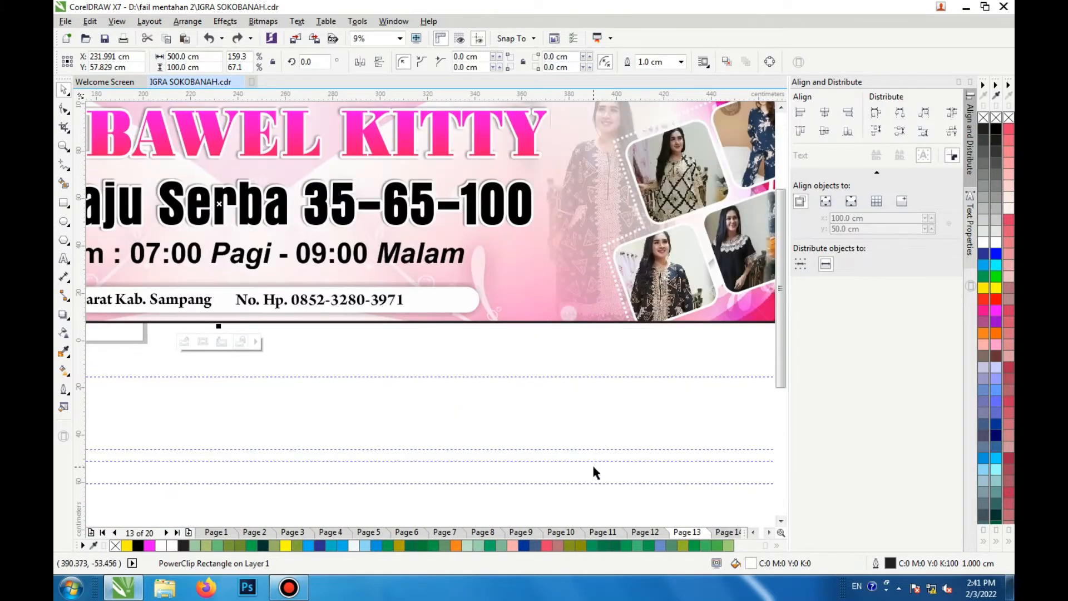
scroll(561, 459, "down", 1)
left_click(188, 263)
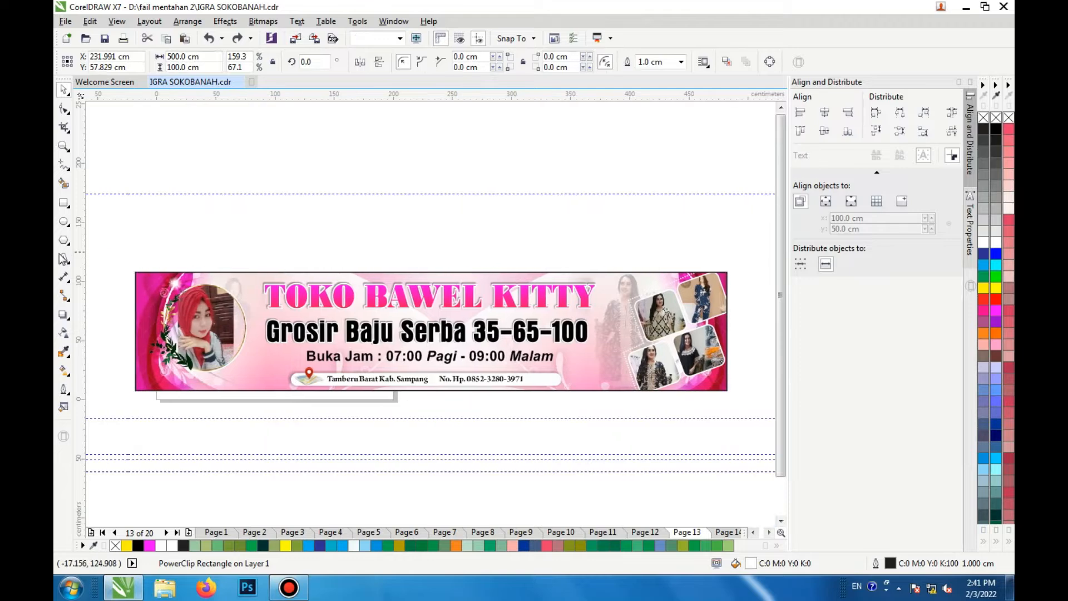
scroll(322, 328, "up", 1)
scroll(323, 330, "down", 1)
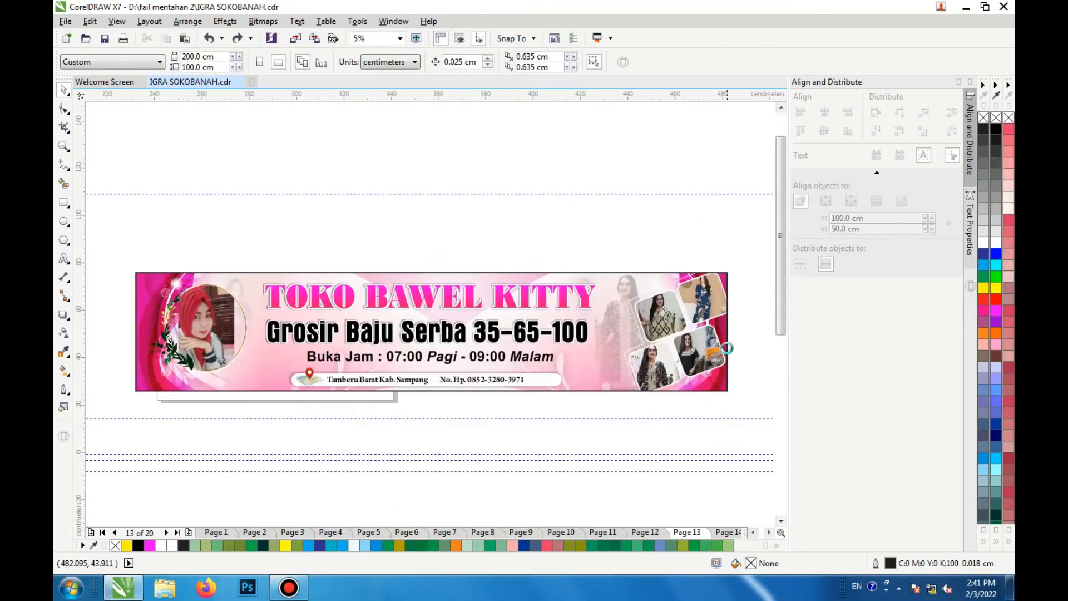
scroll(717, 312, "up", 1)
scroll(526, 287, "down", 1)
left_click(528, 290)
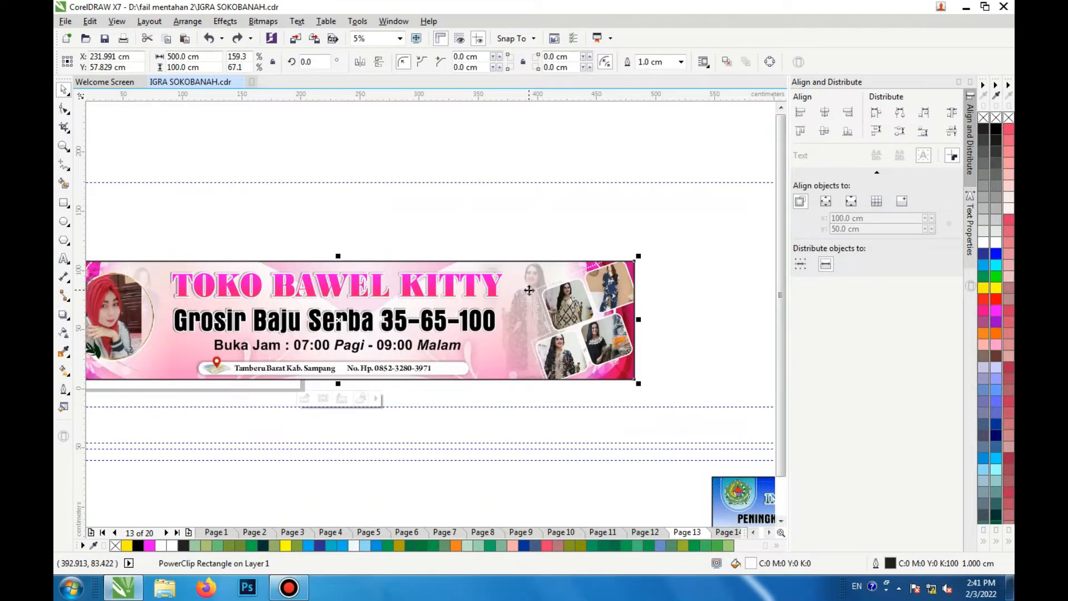
right_click(529, 289)
left_click(613, 225)
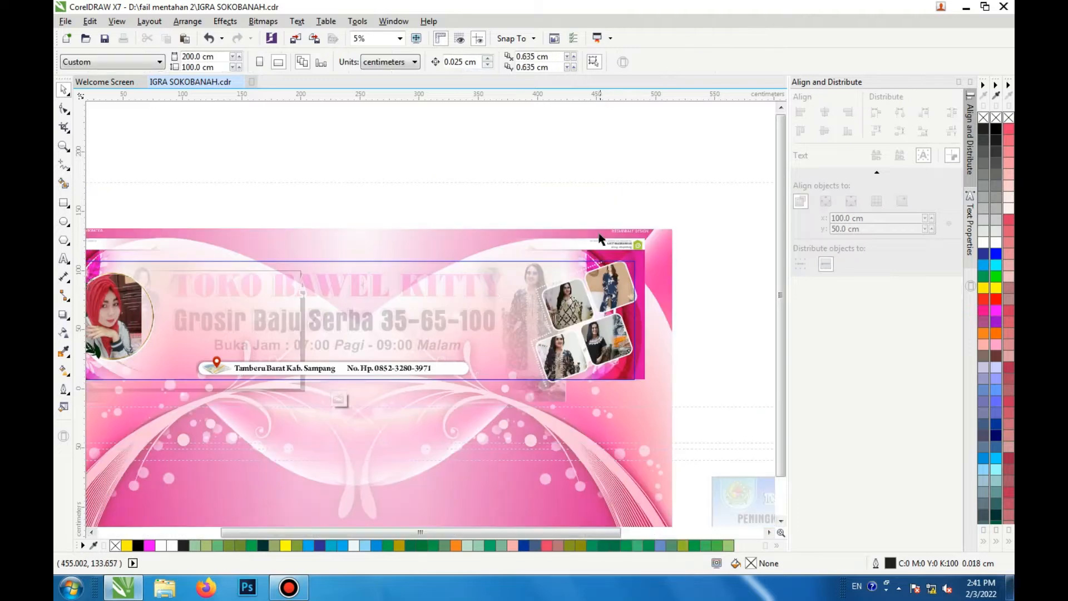
Step: Move the pink background layer out to the right of the banner
left_click(539, 272)
left_click_drag(528, 271, 612, 325)
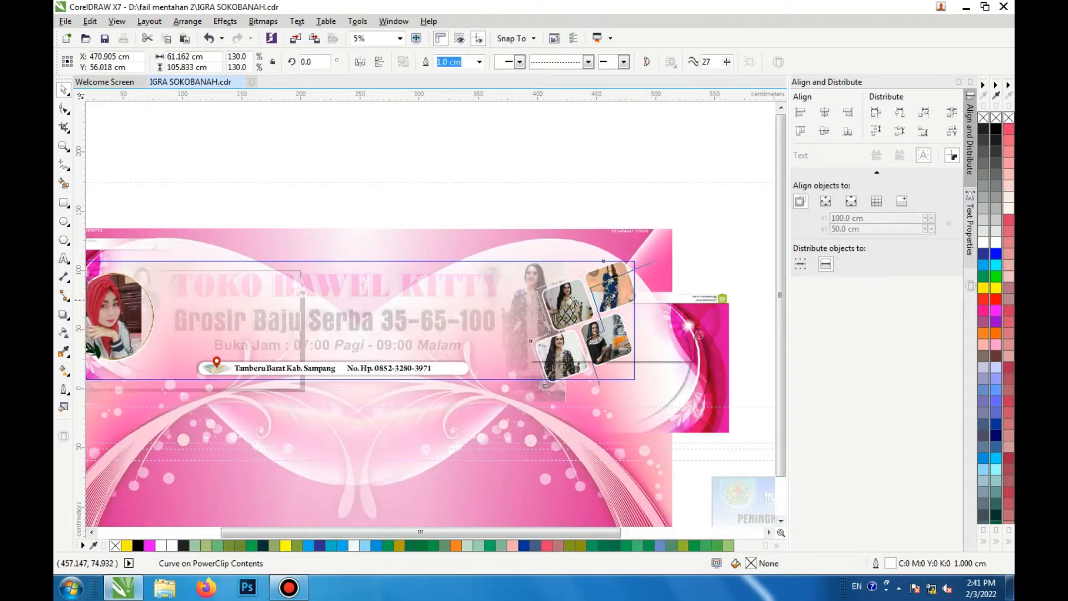
Step: Try moving the model photo bitmap upward and checking its transparency
left_click(538, 303)
left_click_drag(538, 303, 540, 185)
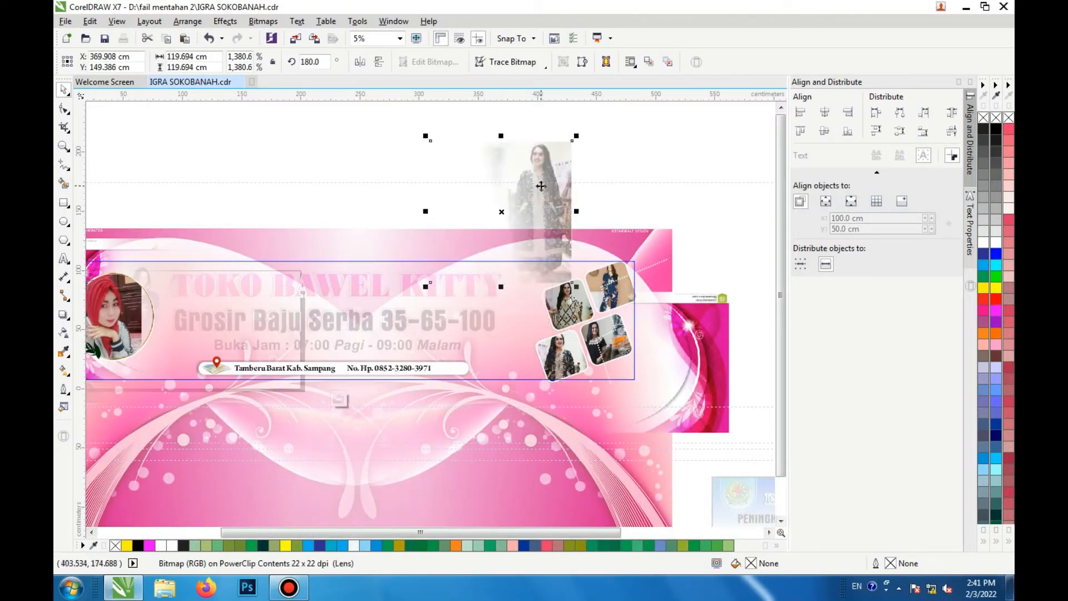
left_click(63, 332)
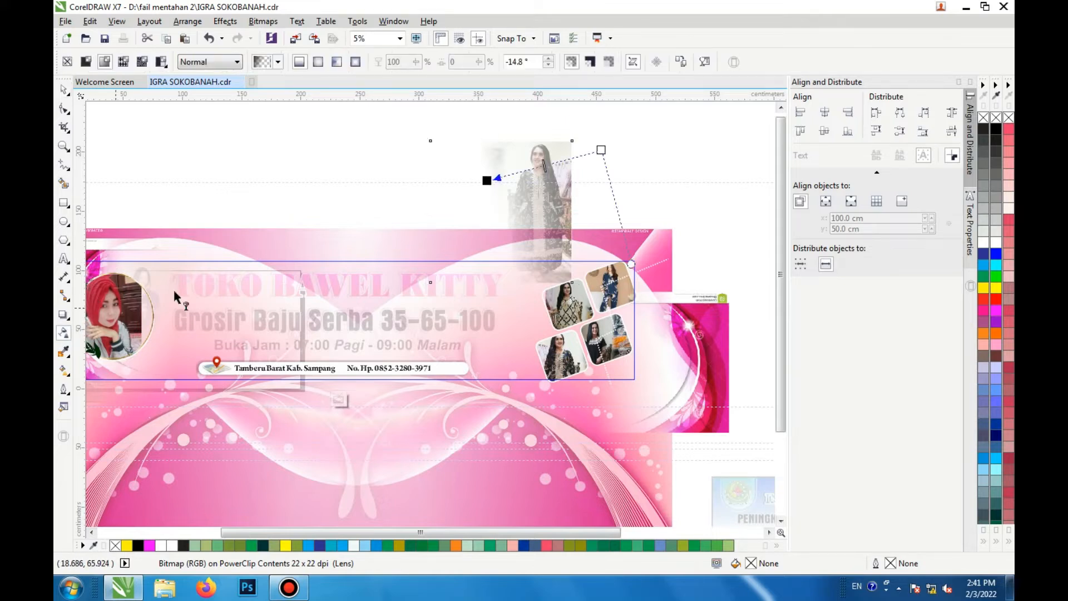
key("space")
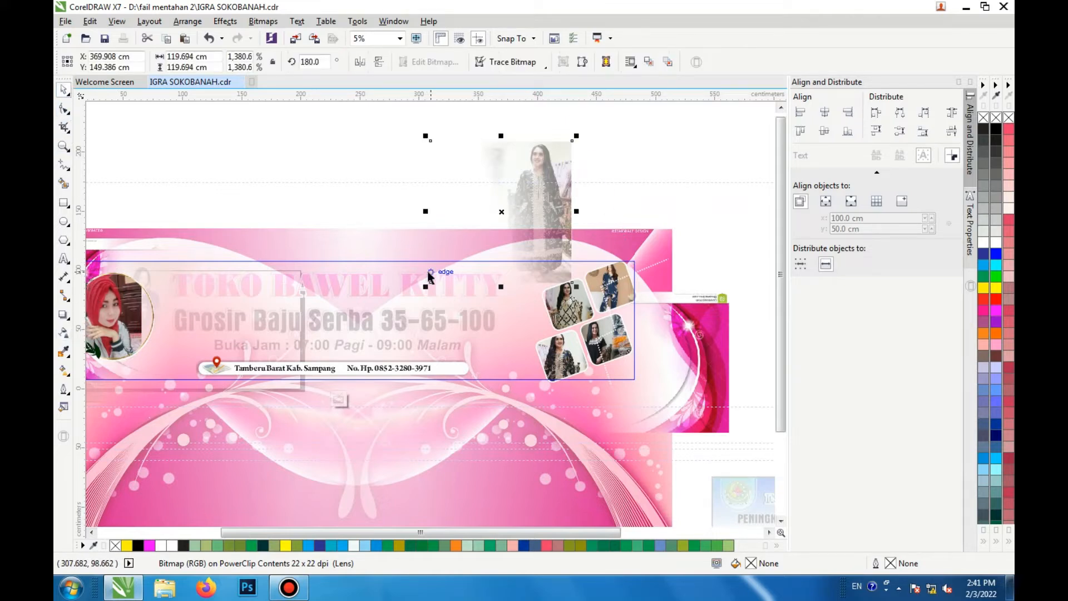
key("ctrl+z")
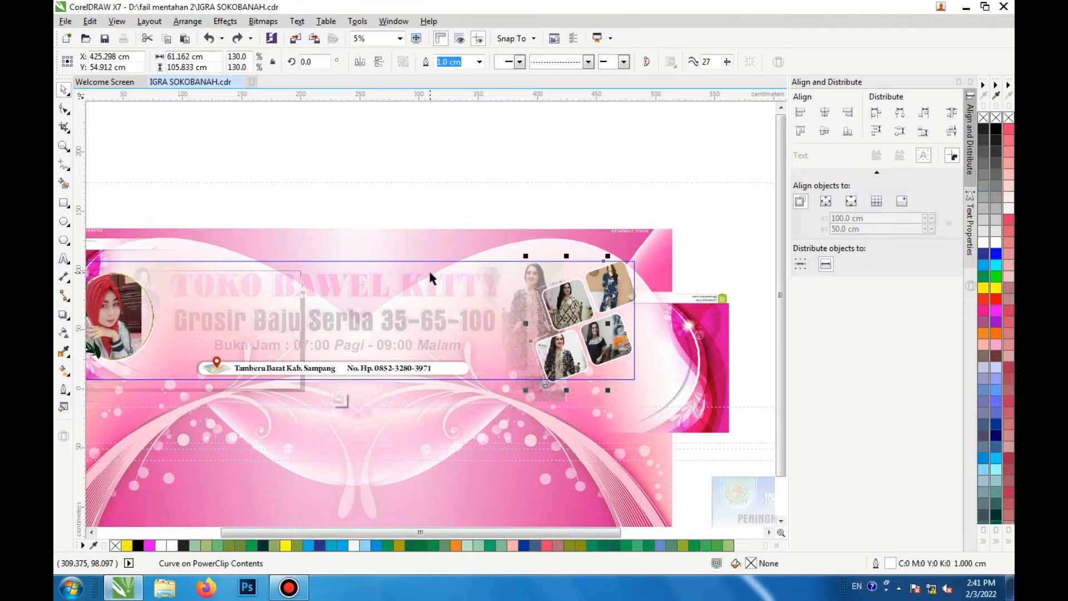
Step: Finish editing the PowerClip and switch to Page 14
left_click(339, 399)
key("Escape")
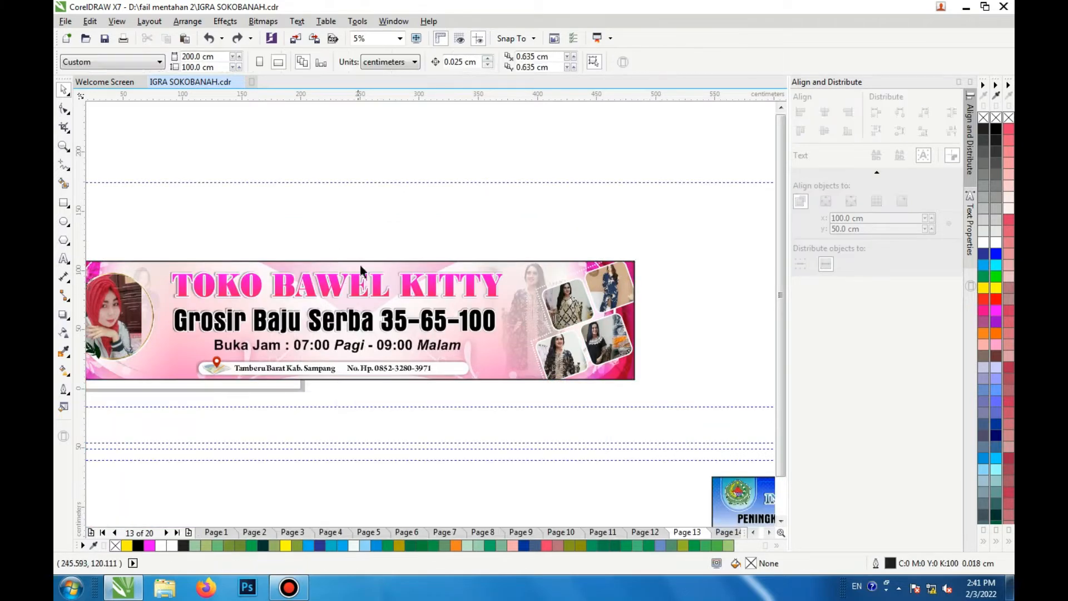
left_click(729, 532)
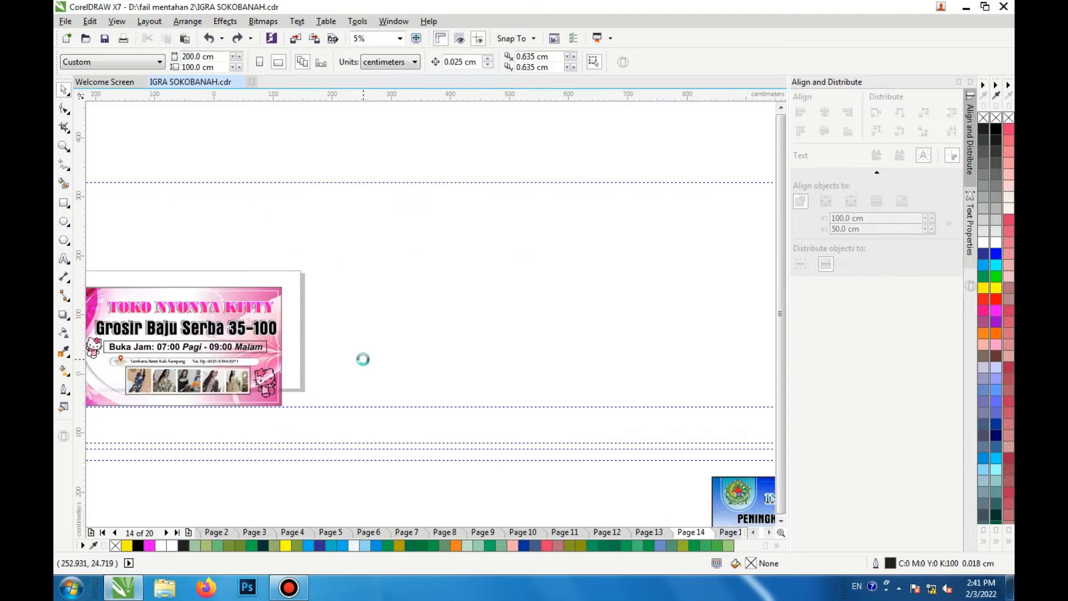
Step: Ungroup the TOKO NYONYA KITTY banner and select its title text
scroll(178, 358, "up", 2)
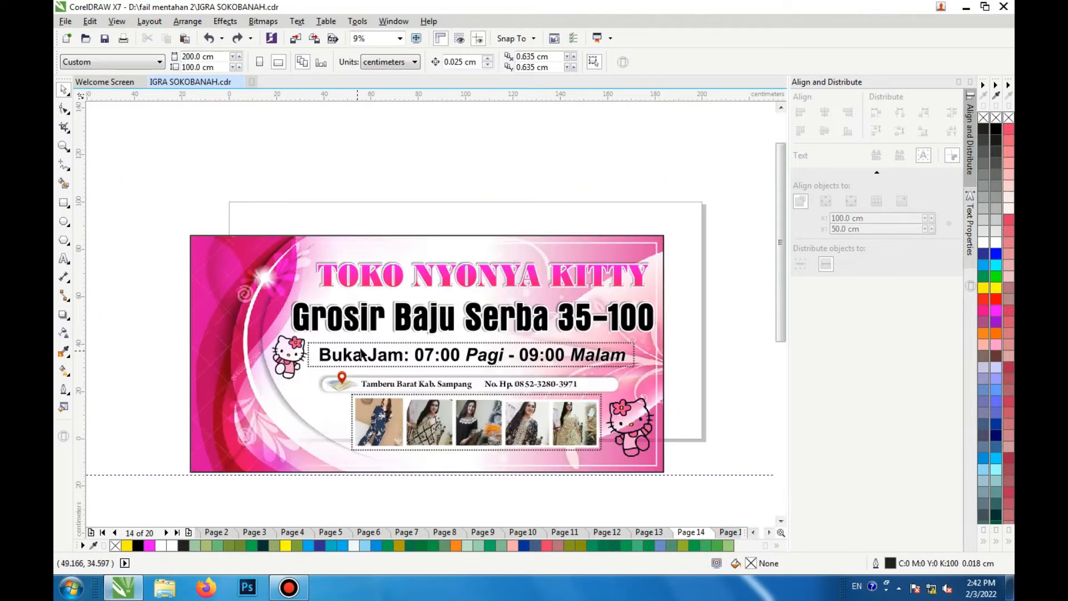
left_click(358, 277)
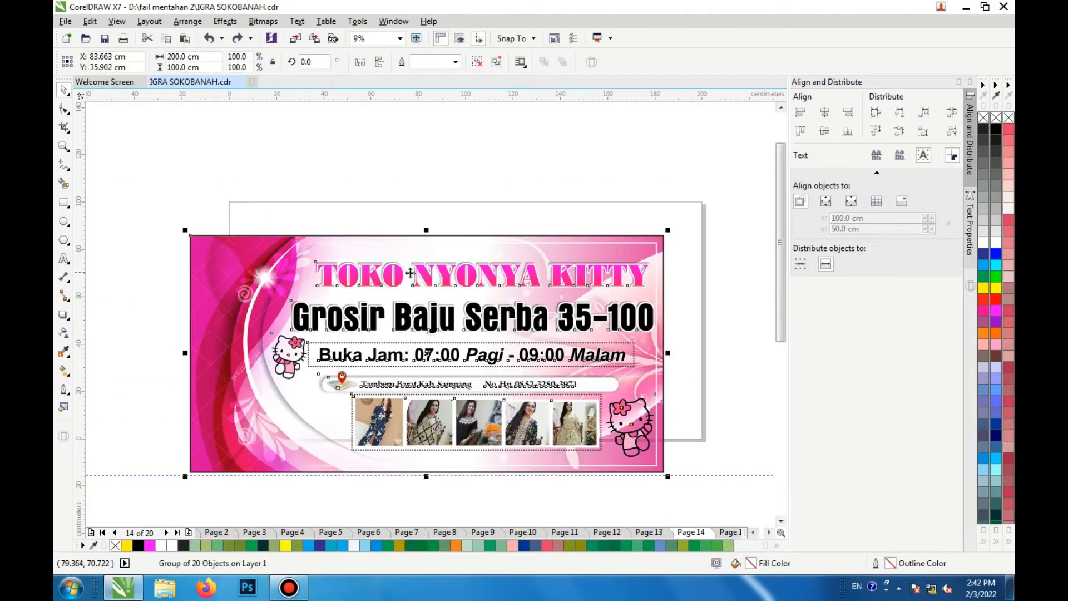
left_click(479, 60)
left_click(462, 211)
double_click(454, 272)
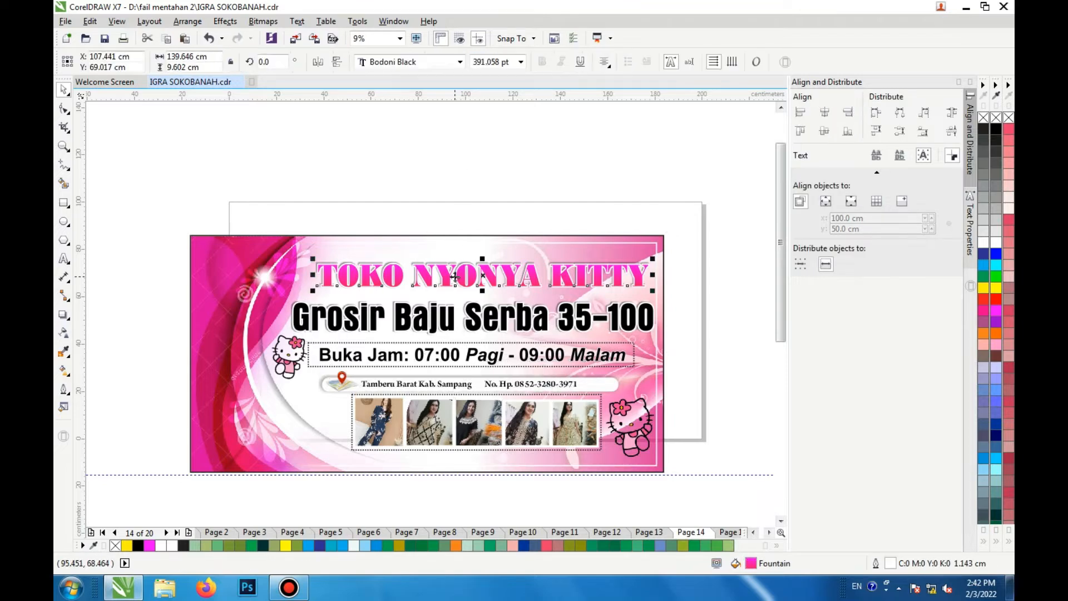
Step: Try moving the TOKO NYONYA KITTY title above the banner
left_click(63, 90)
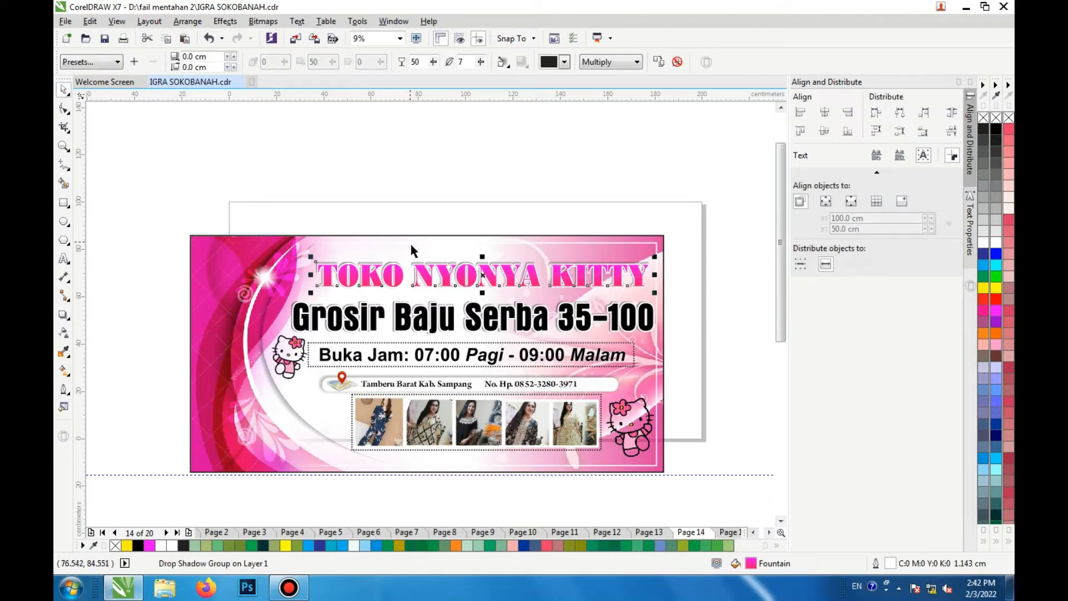
left_click_drag(482, 273, 473, 173)
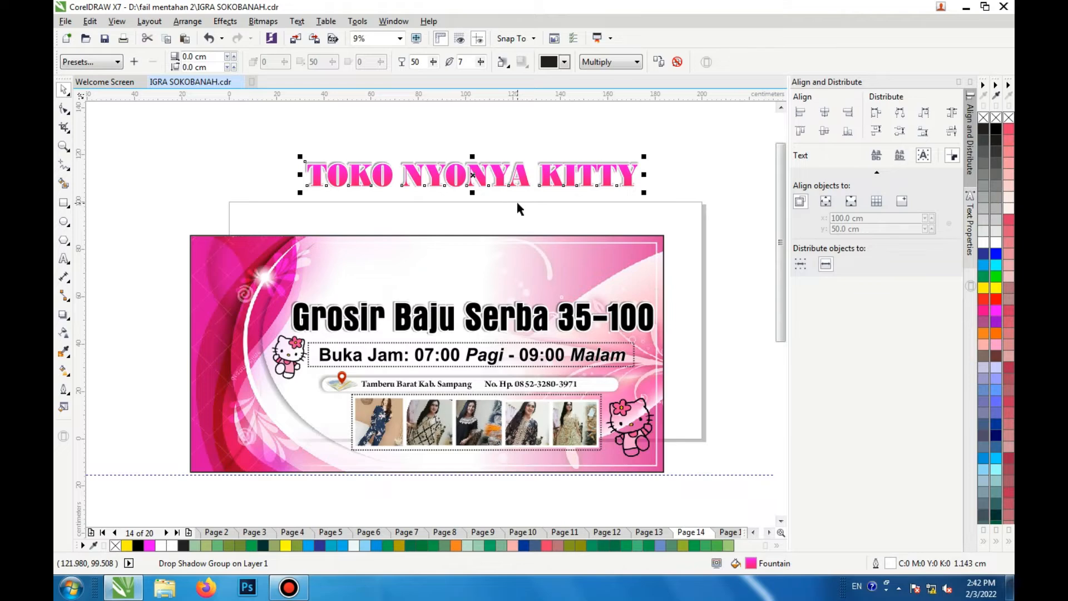
key("ctrl+z")
Step: Try moving the opening-hours box out of the banner
scroll(428, 334, "up", 1)
left_click(428, 332)
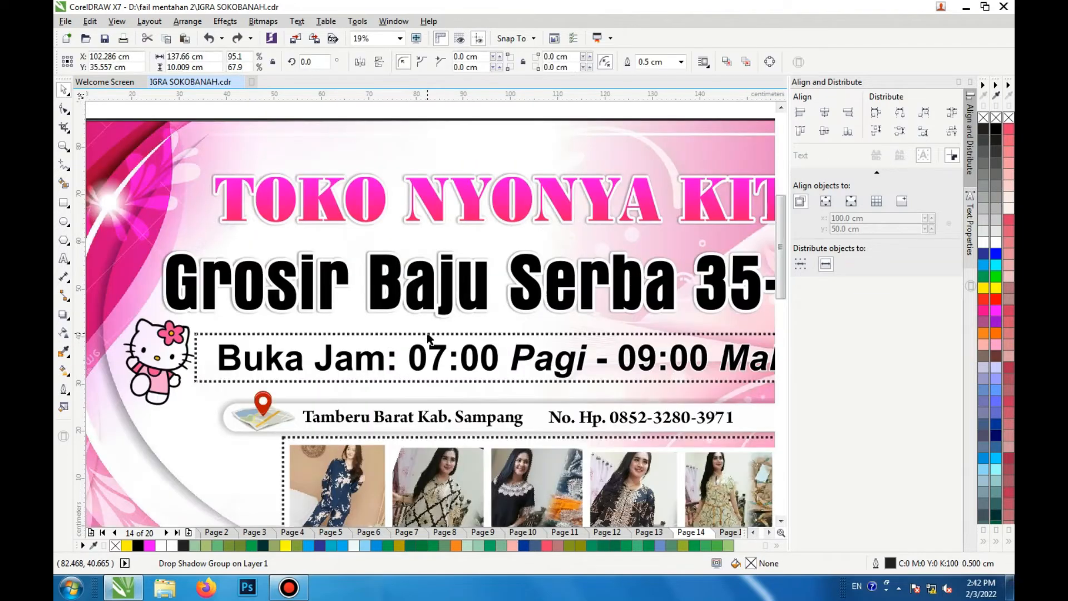
scroll(428, 333, "down", 1)
left_click_drag(427, 333, 446, 170)
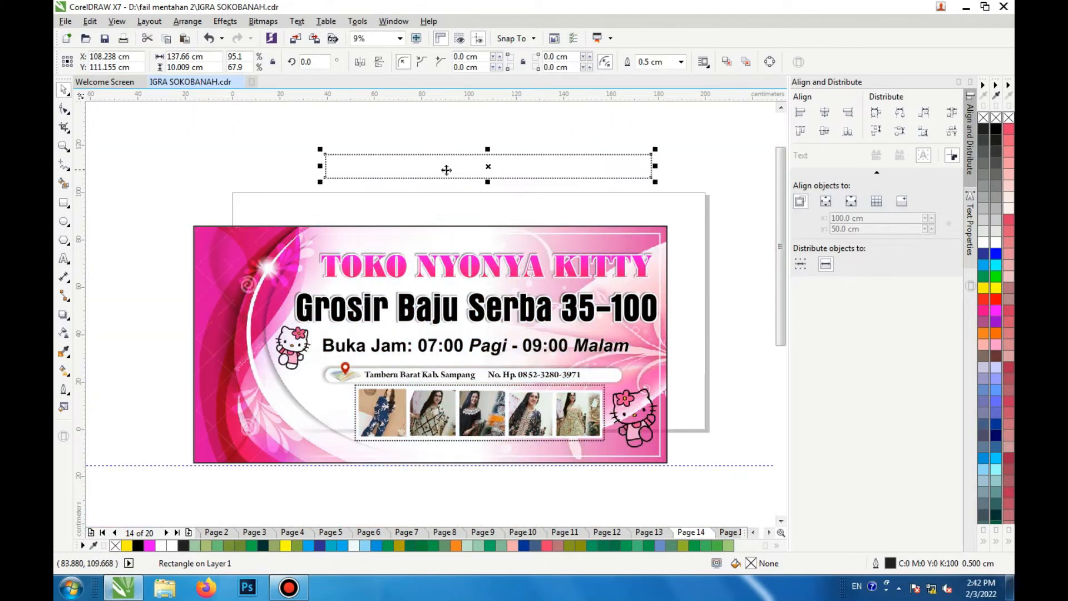
key("ctrl+z")
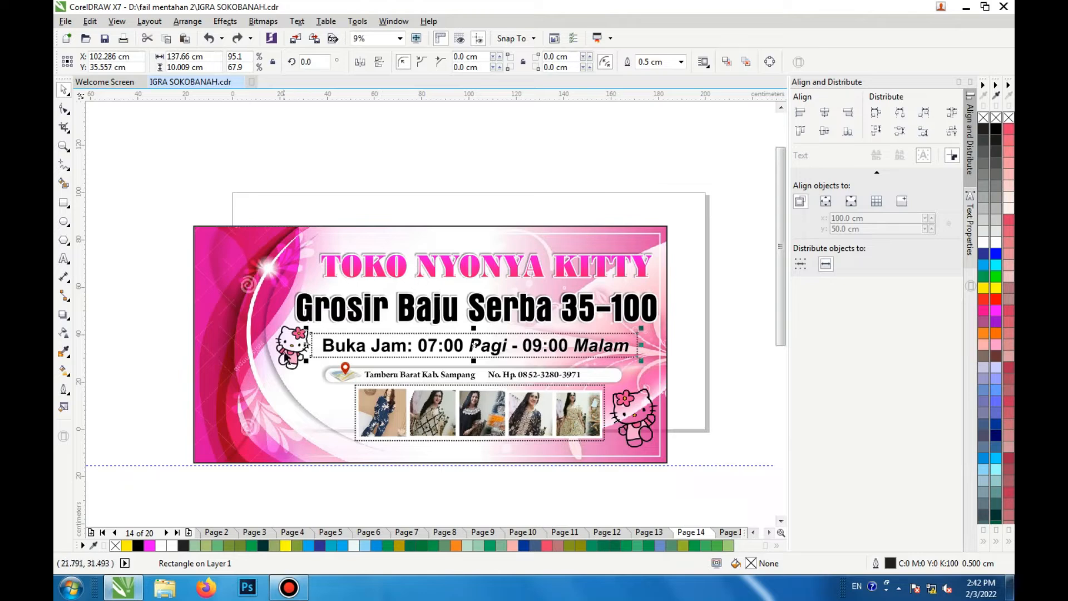
Step: Move the Hello Kitty image above the banner
left_click(299, 330)
left_click_drag(300, 331, 300, 162)
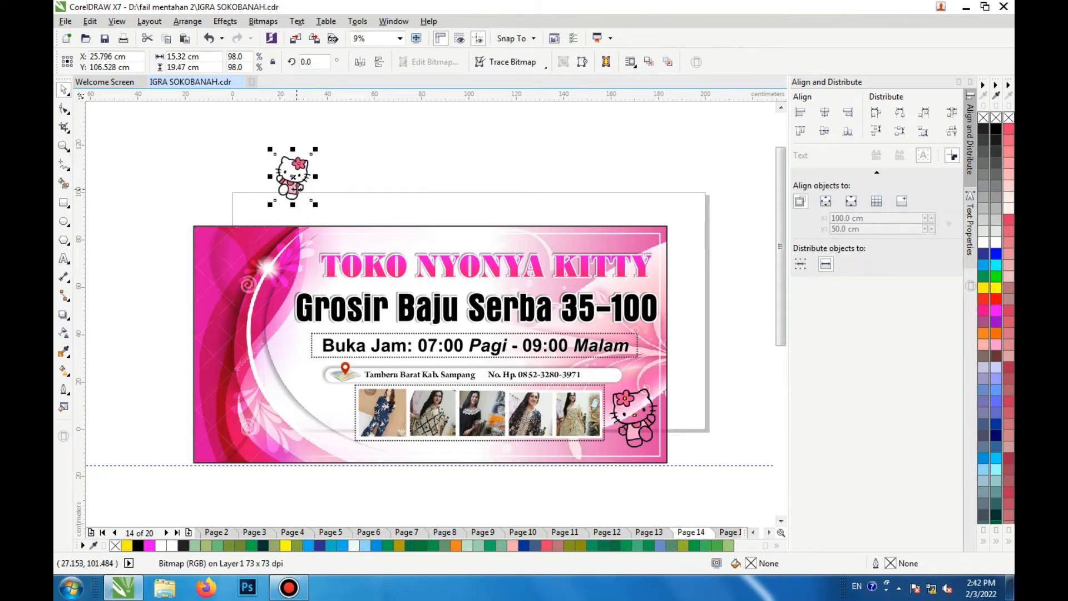
Step: Undo moving the Hello Kitty image above the banner
key("ctrl+z")
Step: Try moving the location pin and the address bar within the TOKO NYONYA KITTY banner
scroll(410, 390, "up", 1)
left_click_drag(289, 354, 205, 381)
left_click(309, 360)
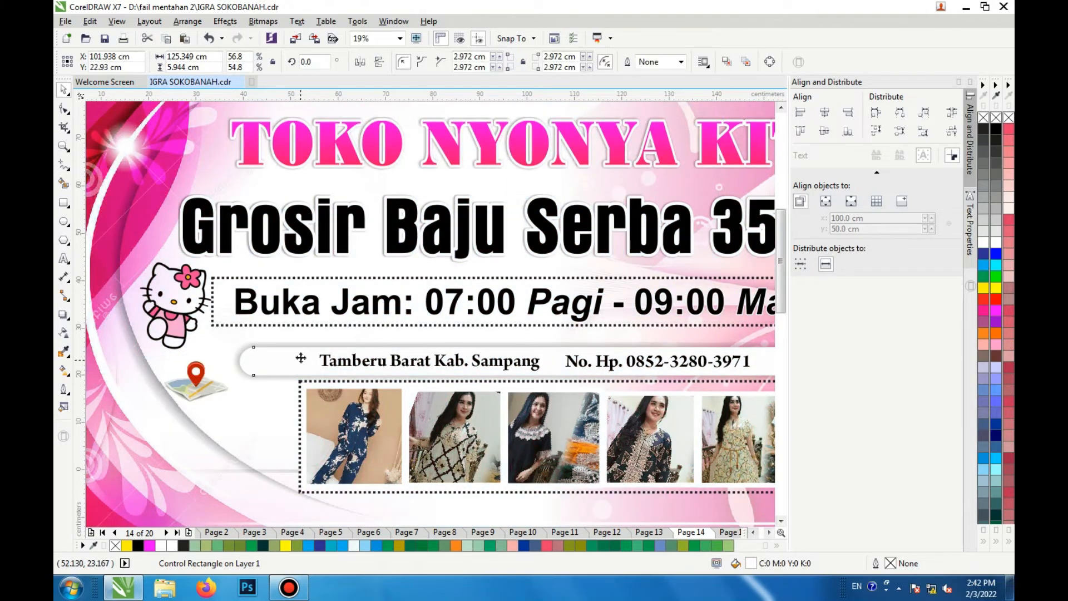
left_click_drag(301, 358, 308, 305)
key("ctrl+z")
key("ctrl+z")
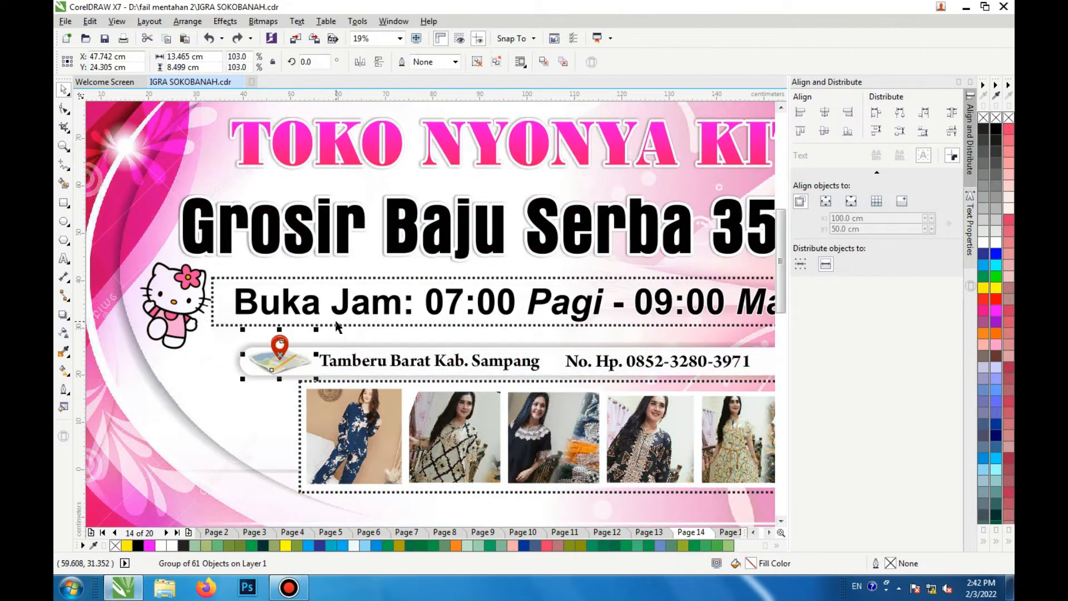
Step: Try moving the dotted product-photo frame below the banner
scroll(337, 325, "down", 1)
scroll(482, 391, "up", 1)
scroll(546, 398, "down", 1)
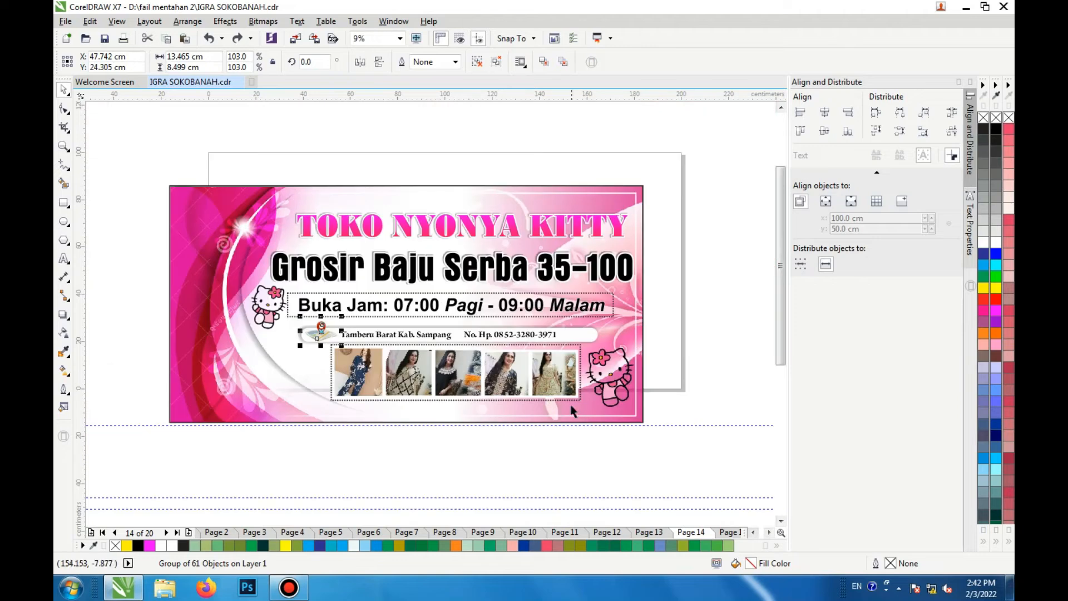
scroll(568, 406, "up", 1)
left_click(561, 400)
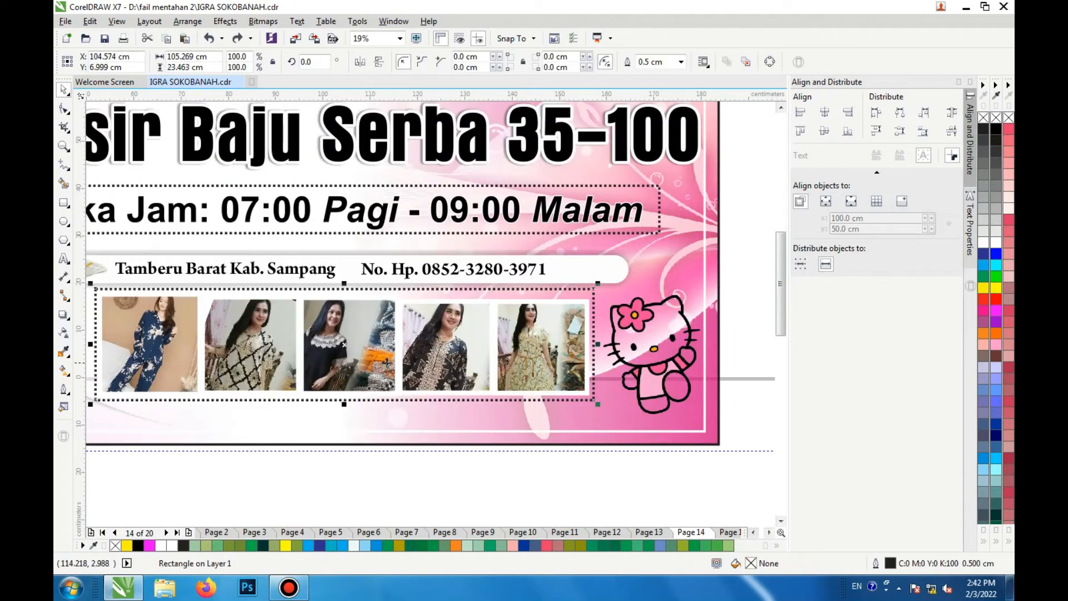
left_click_drag(347, 350, 356, 483)
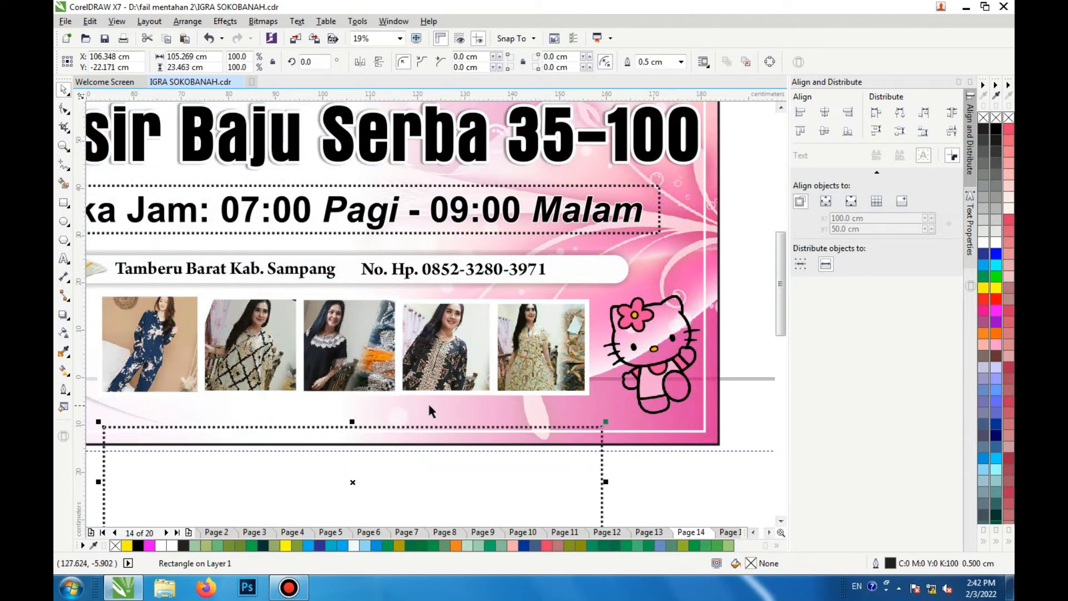
Step: Open the last product photo's PowerClip contents for inspection and leave them unchanged
double_click(512, 348)
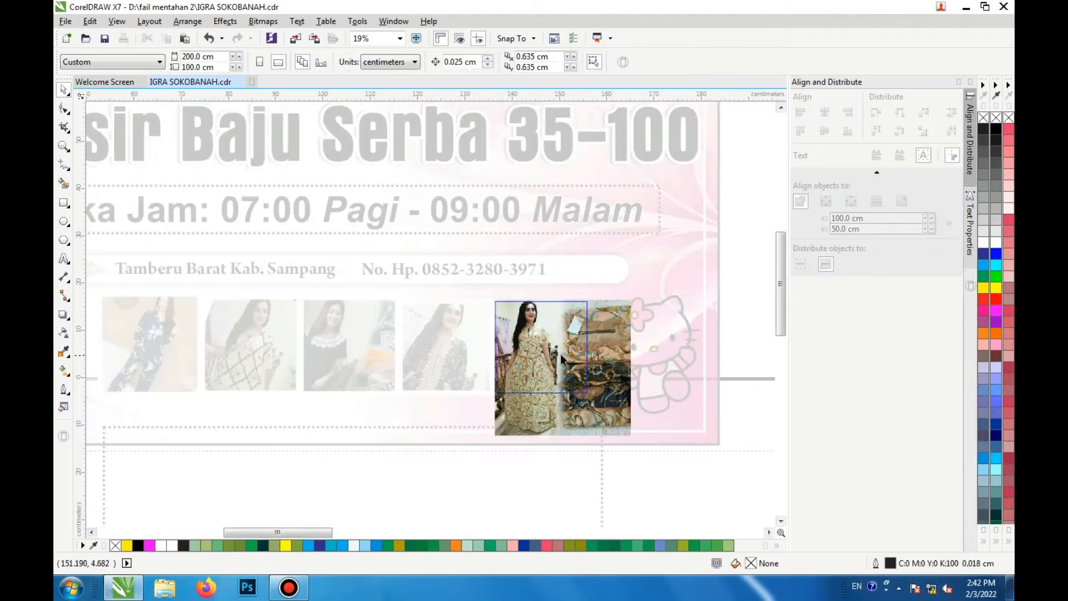
left_click(545, 353)
left_click(559, 433)
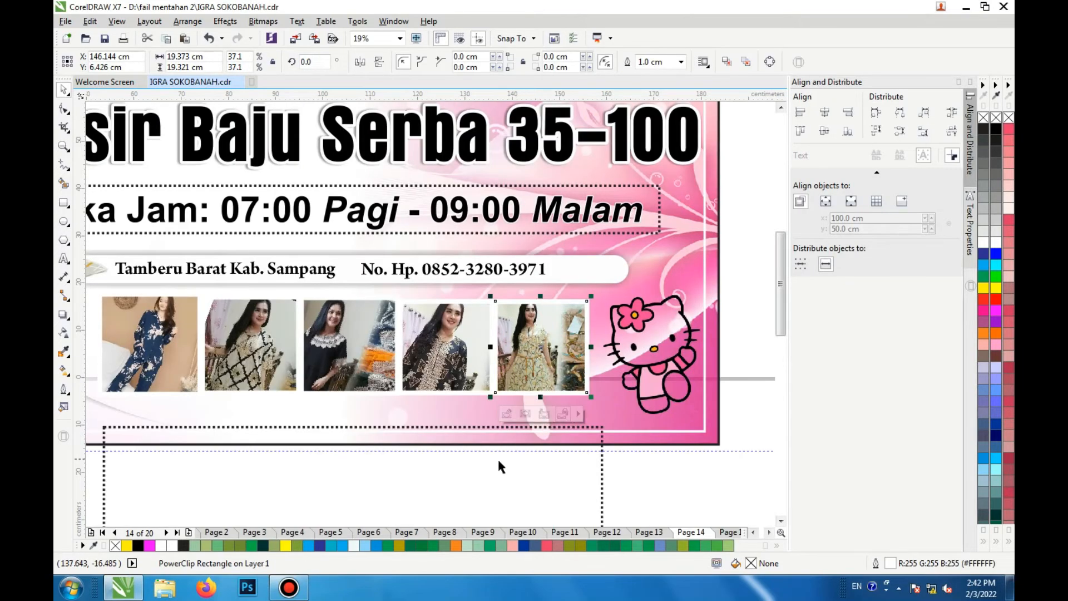
Step: Try moving the fourth and fifth product photos downward
left_click(472, 370)
left_click_drag(463, 361, 463, 465)
left_click_drag(532, 338, 538, 436)
key("ctrl+z")
key("ctrl+z")
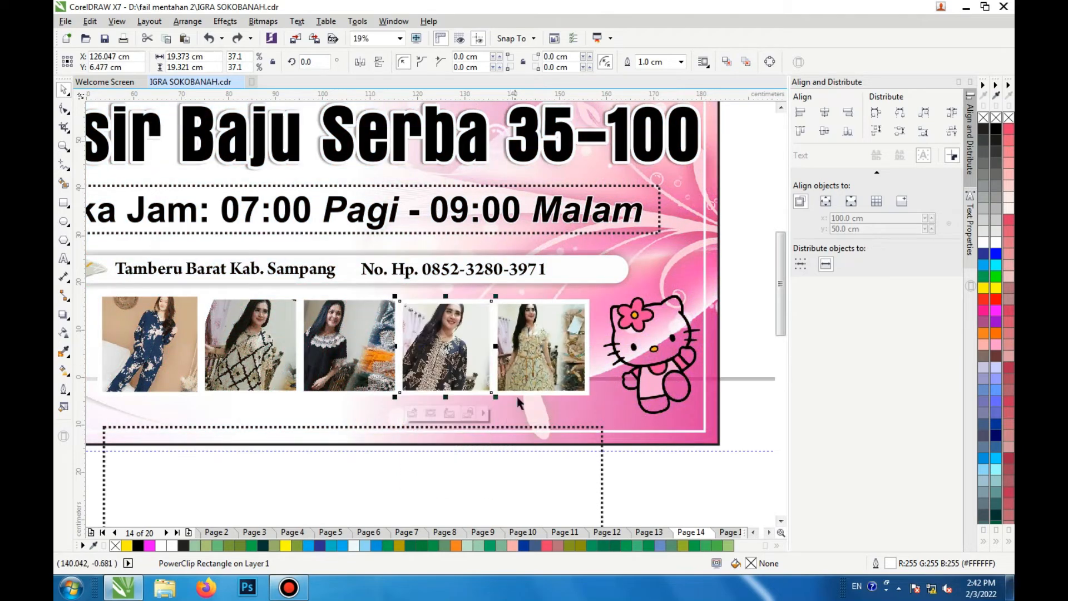
Step: Inspect the outline width options of the fourth and fifth product photos
left_click(573, 364)
left_click(681, 61)
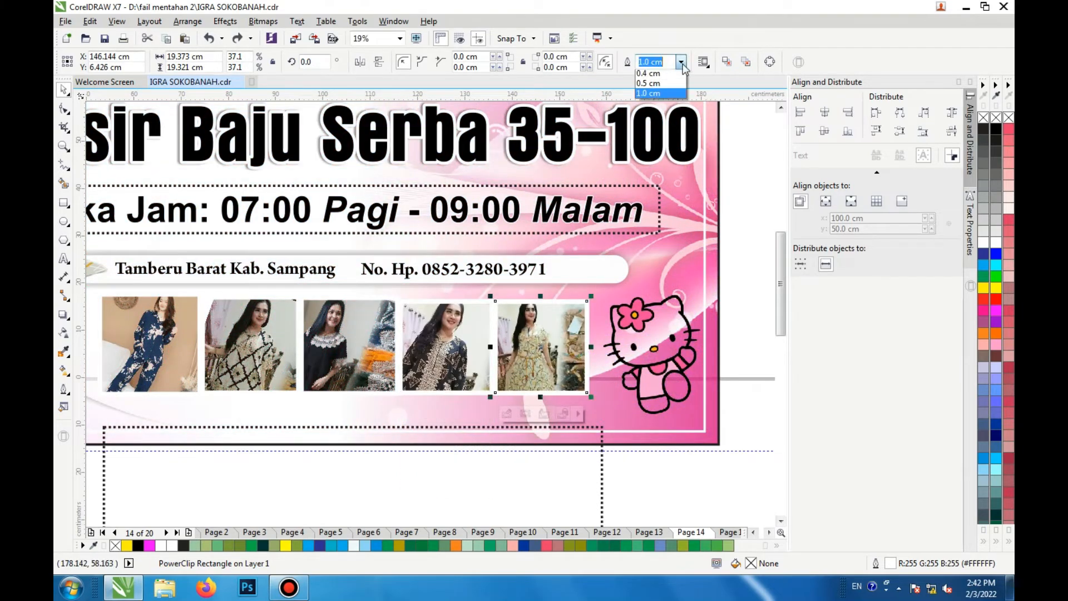
left_click(659, 177)
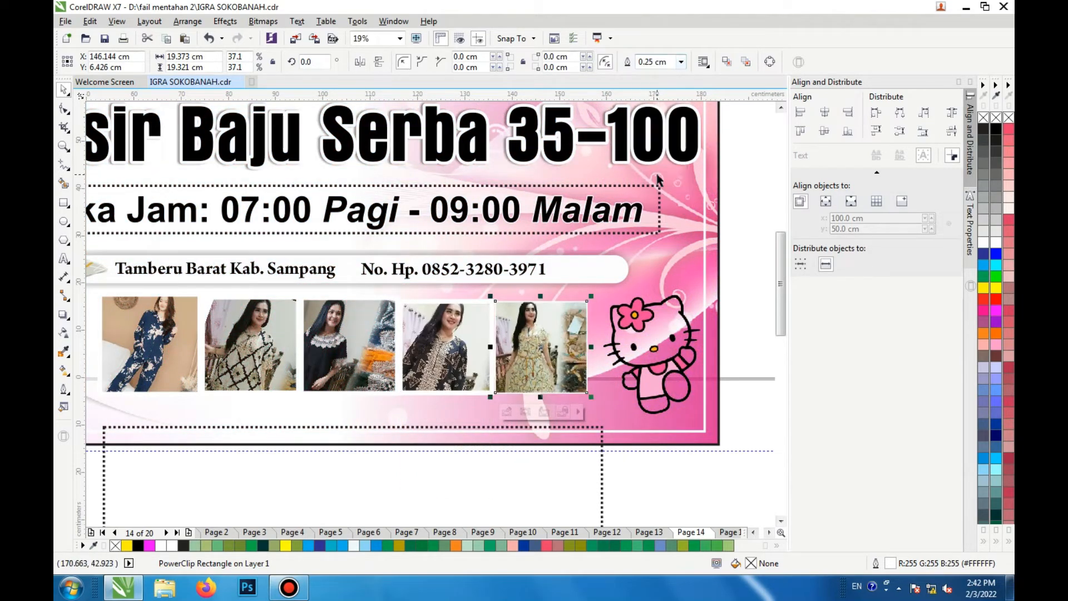
left_click(479, 314)
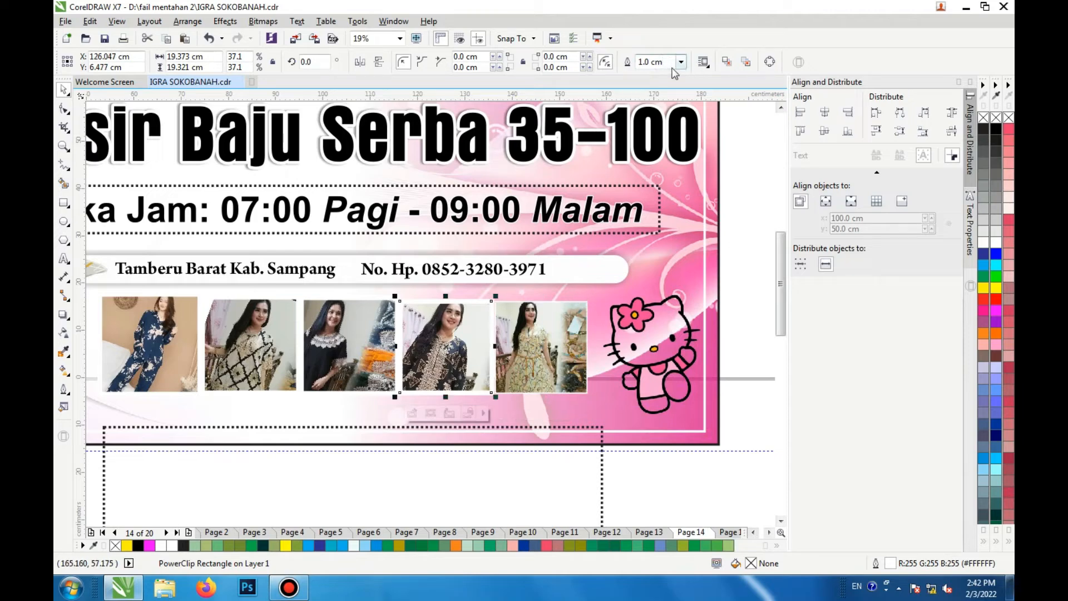
left_click(681, 62)
left_click(657, 78)
Step: Try moving the Hello Kitty image beside the photos out of the banner
scroll(487, 323, "up", 2)
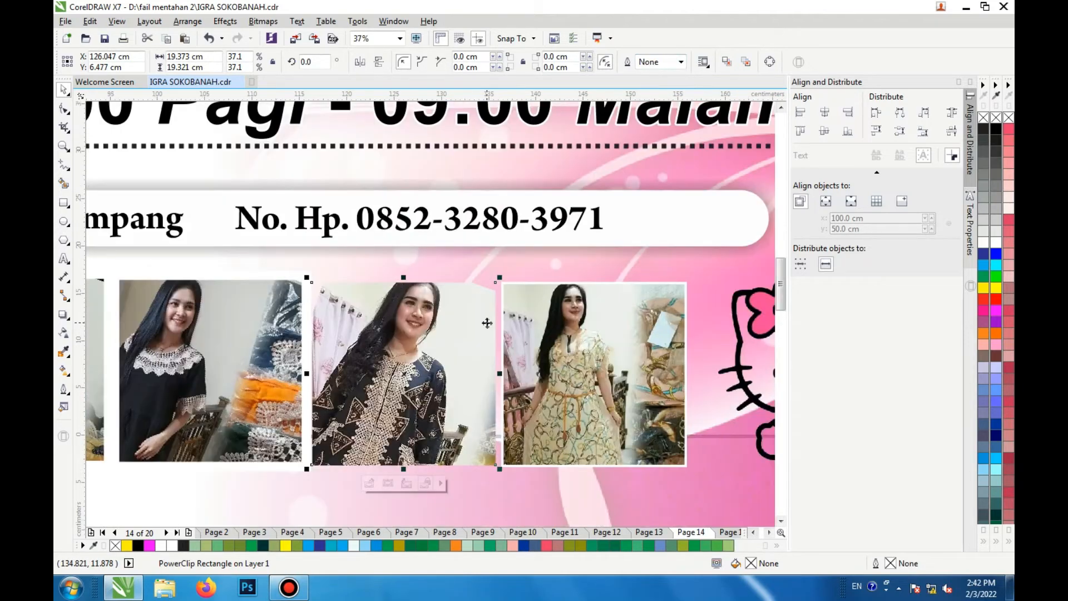
scroll(487, 323, "down", 2)
scroll(483, 341, "up", 2)
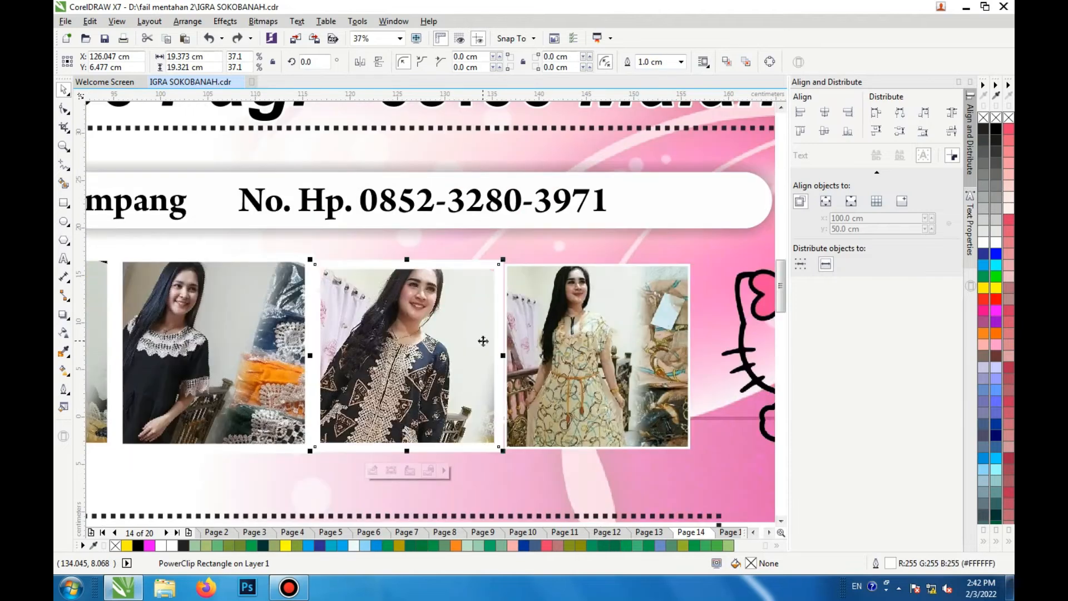
left_click(503, 315)
scroll(501, 315, "down", 2)
scroll(675, 340, "up", 1)
left_click(676, 339)
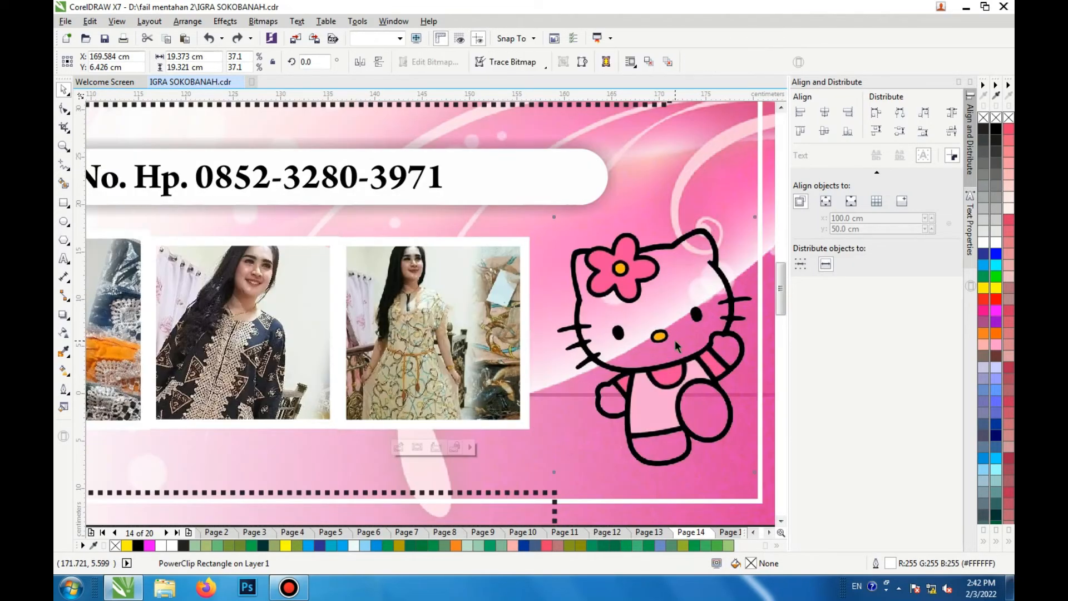
scroll(675, 340, "down", 2)
left_click_drag(676, 342, 727, 401)
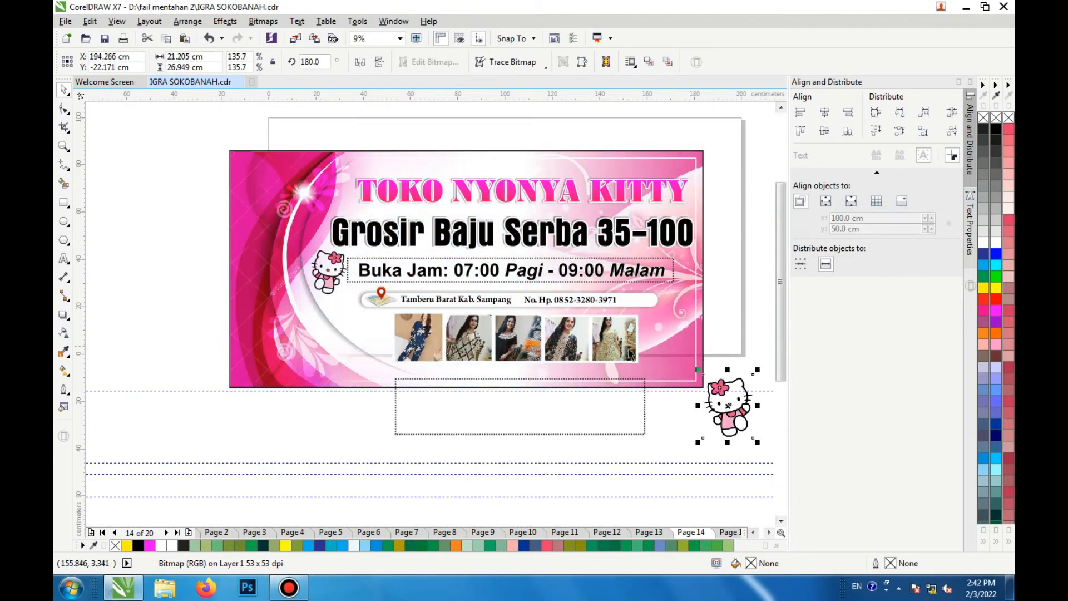
key("ctrl+z")
Step: Open the TOKO NYONYA KITTY banner background's PowerClip contents for editing
left_click(604, 353)
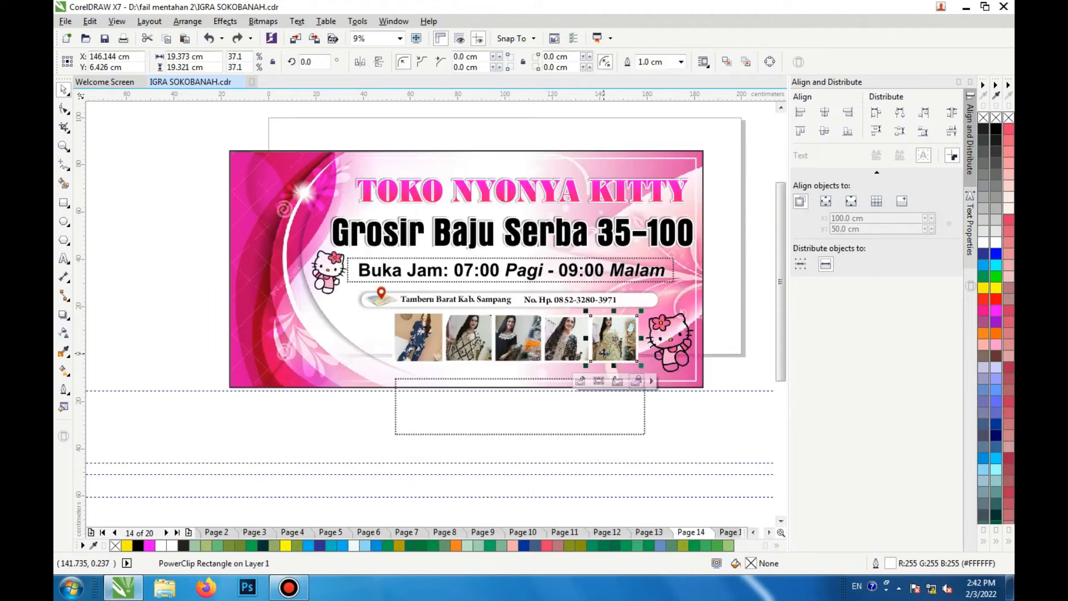
scroll(330, 272, "up", 1)
left_click(329, 272)
scroll(329, 273, "down", 1)
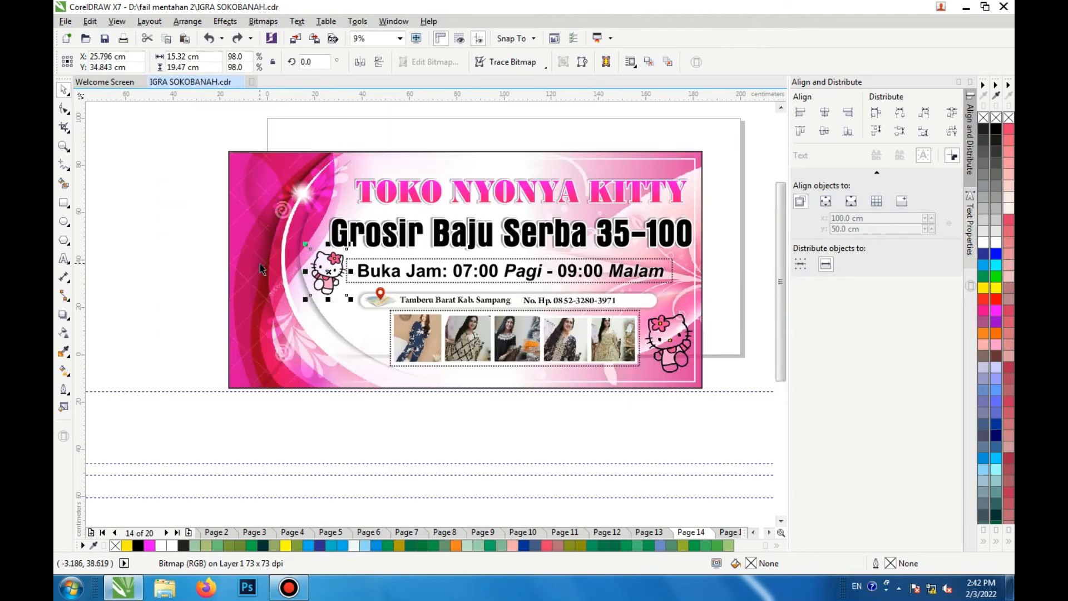
left_click(260, 263)
right_click(279, 168)
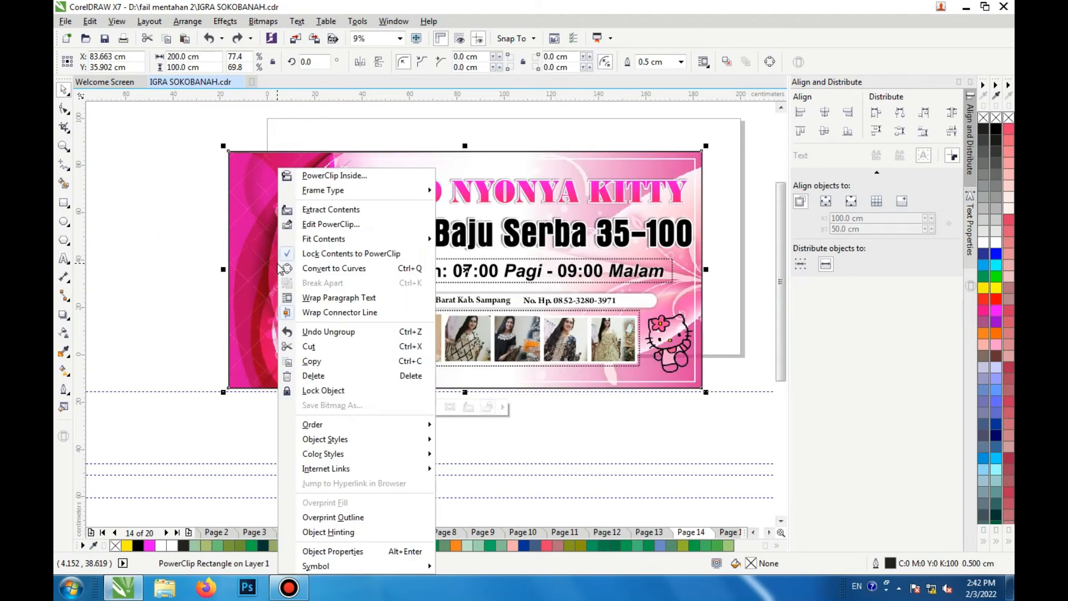
left_click(359, 224)
Step: Try moving the background bitmaps inside the PowerClip, then finish editing it
scroll(362, 233, "down", 1)
left_click_drag(321, 229, 113, 248)
left_click_drag(238, 275, 386, 436)
left_click(574, 260)
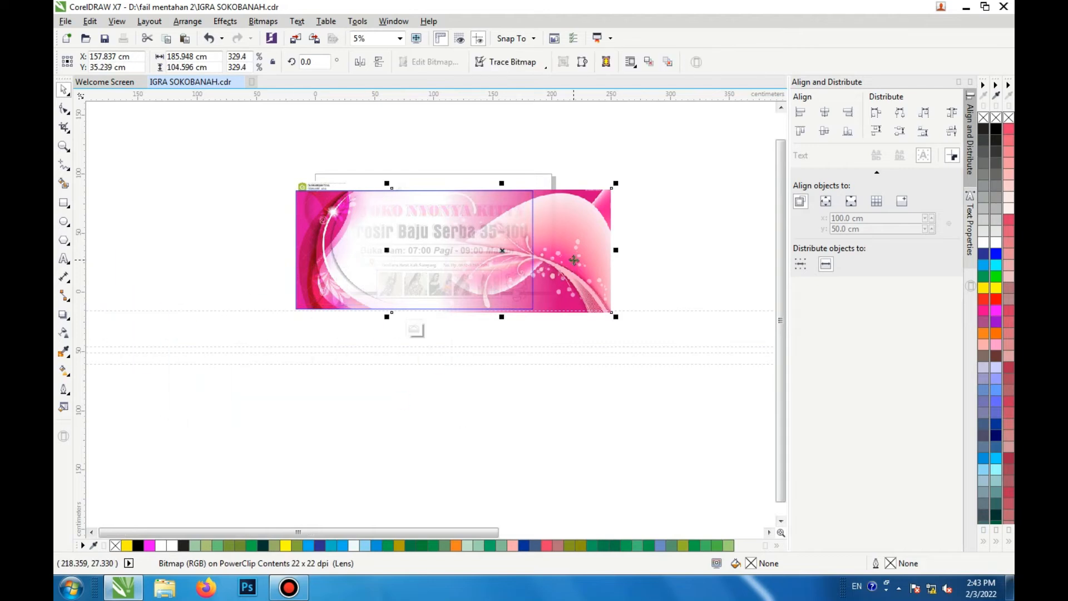
left_click_drag(573, 260, 761, 218)
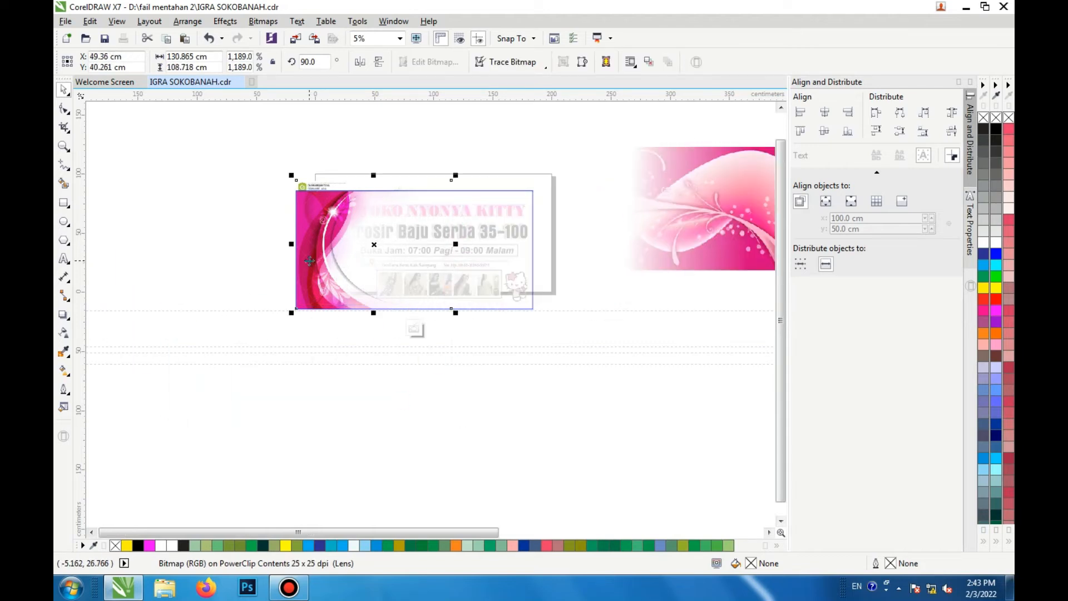
left_click_drag(287, 271, 108, 223)
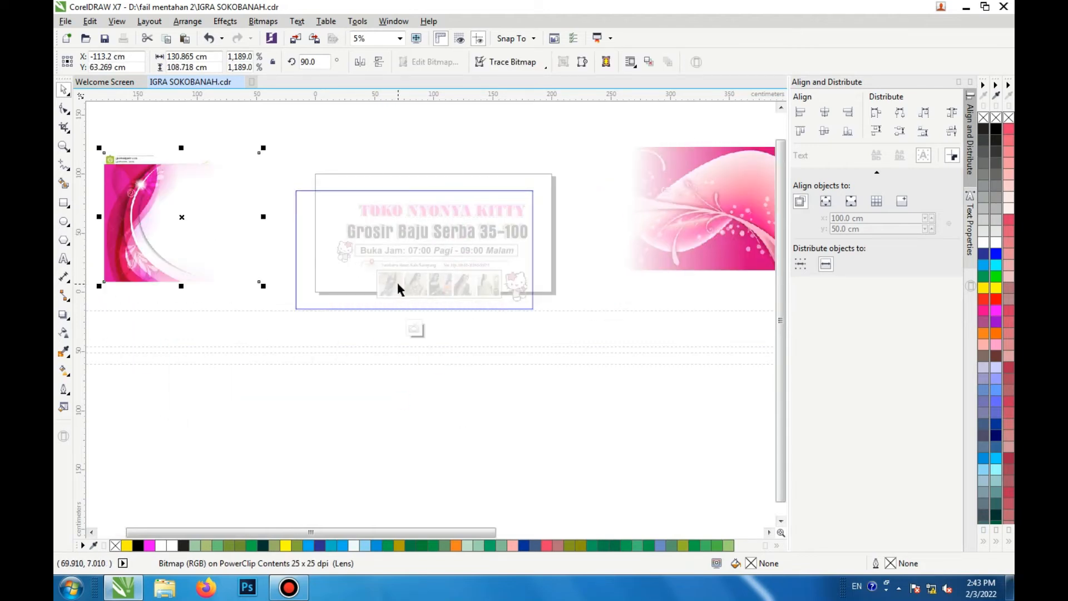
key("ctrl+z")
key("ctrl+z")
left_click(412, 275)
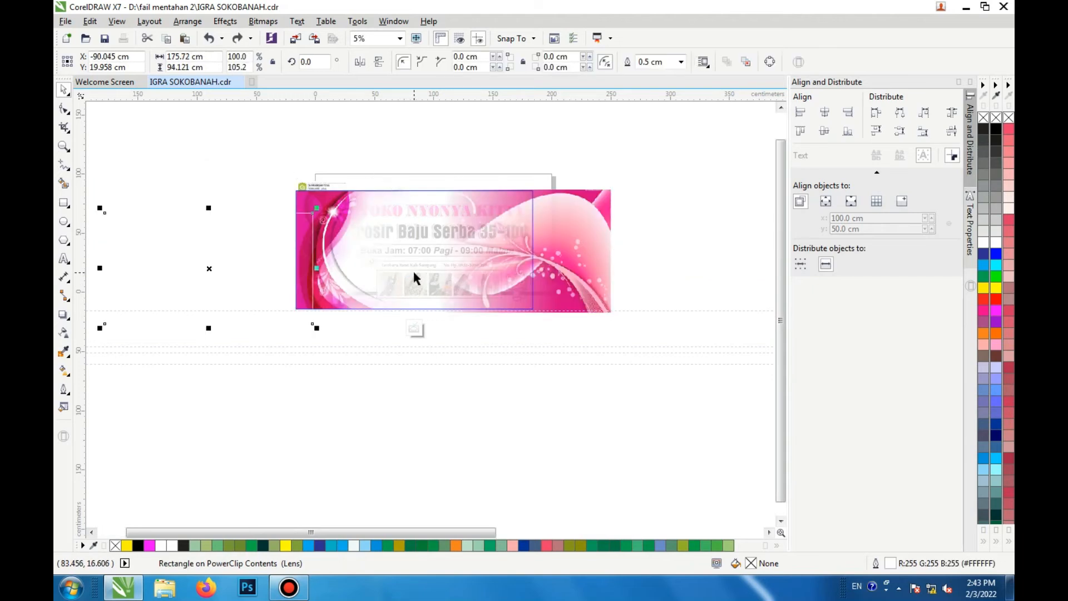
left_click(415, 328)
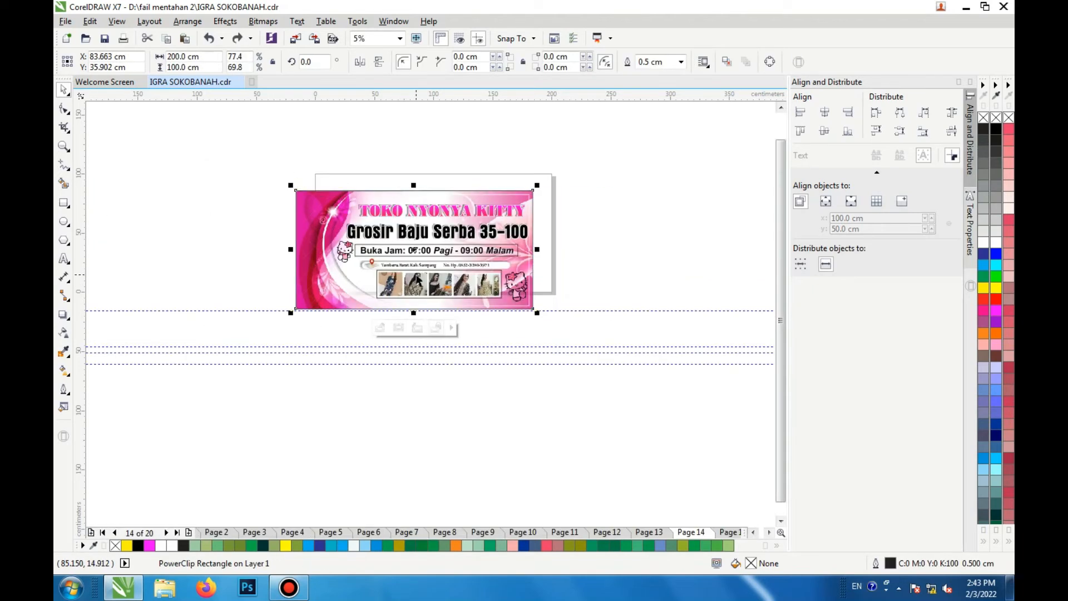
Step: Go to page 13 and examine the TOKO BAWEL KITTY banner
left_click(635, 280)
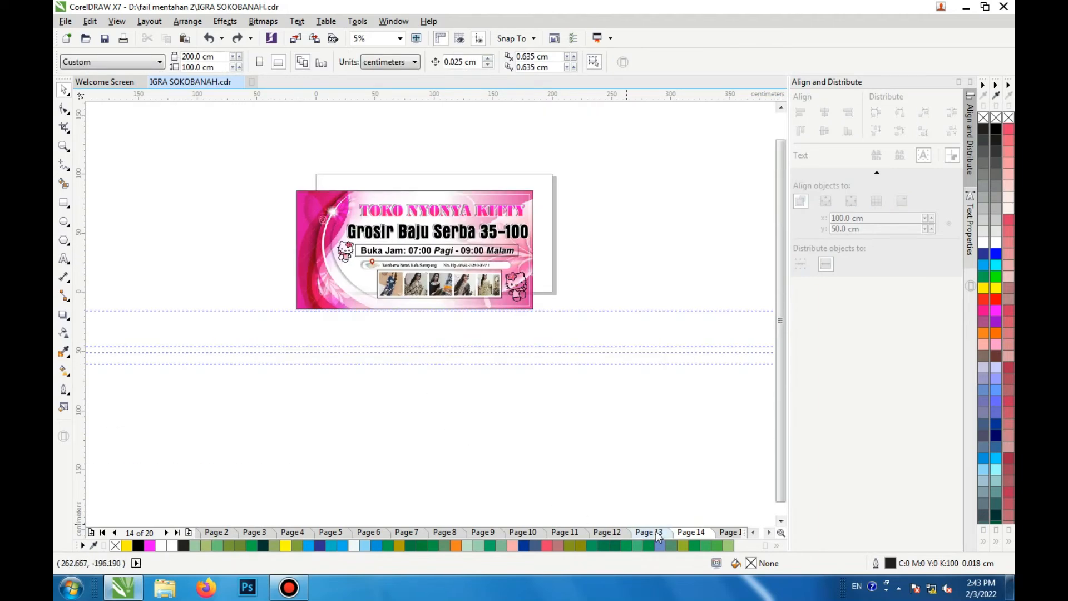
left_click(657, 533)
scroll(495, 243, "down", 1)
scroll(502, 233, "up", 1)
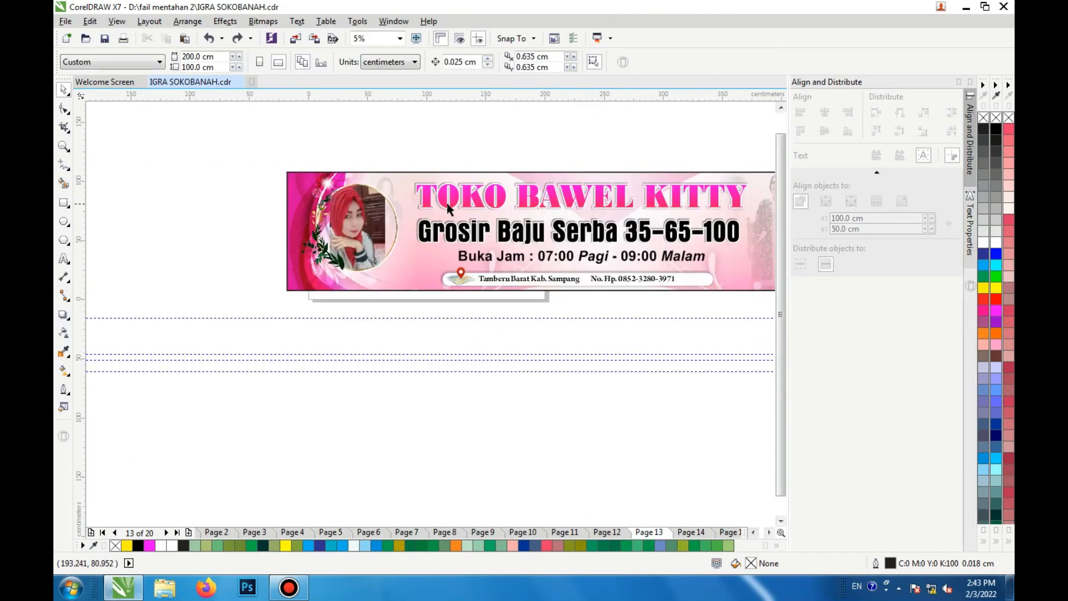
scroll(388, 216, "up", 1)
scroll(388, 216, "down", 1)
scroll(754, 236, "up", 1)
scroll(599, 248, "down", 1)
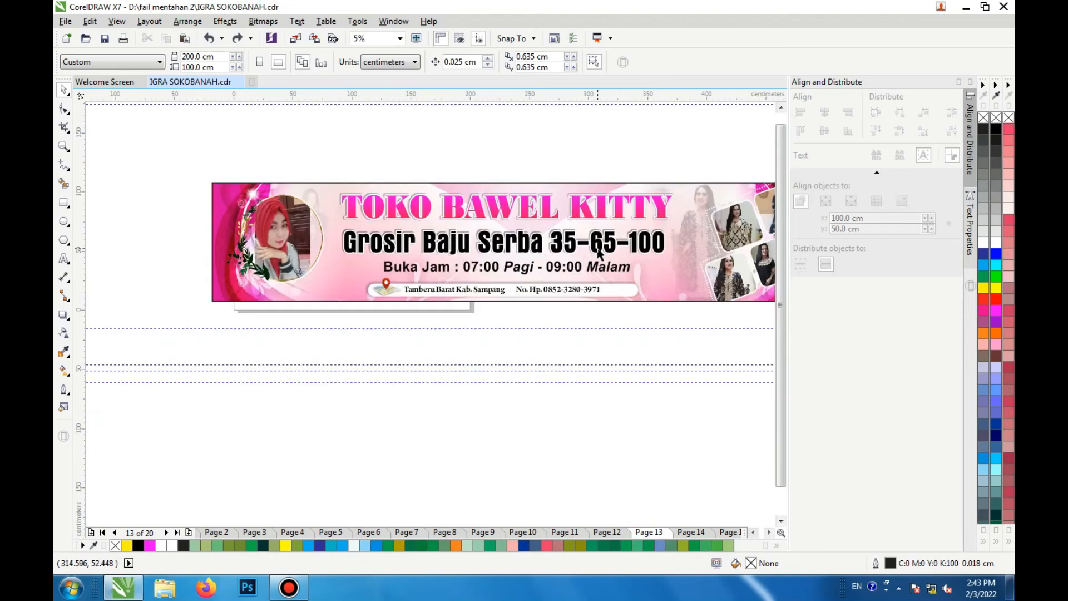
scroll(748, 252, "up", 1)
scroll(745, 256, "down", 1)
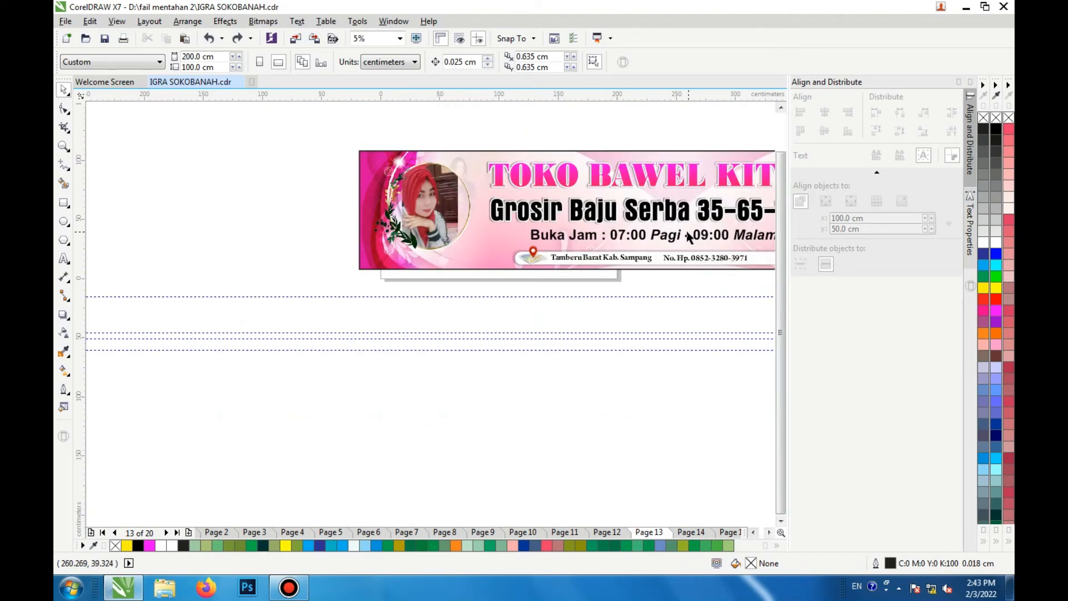
Step: Select all objects of the TOKO BAWEL KITTY banner and group them
left_click(685, 162)
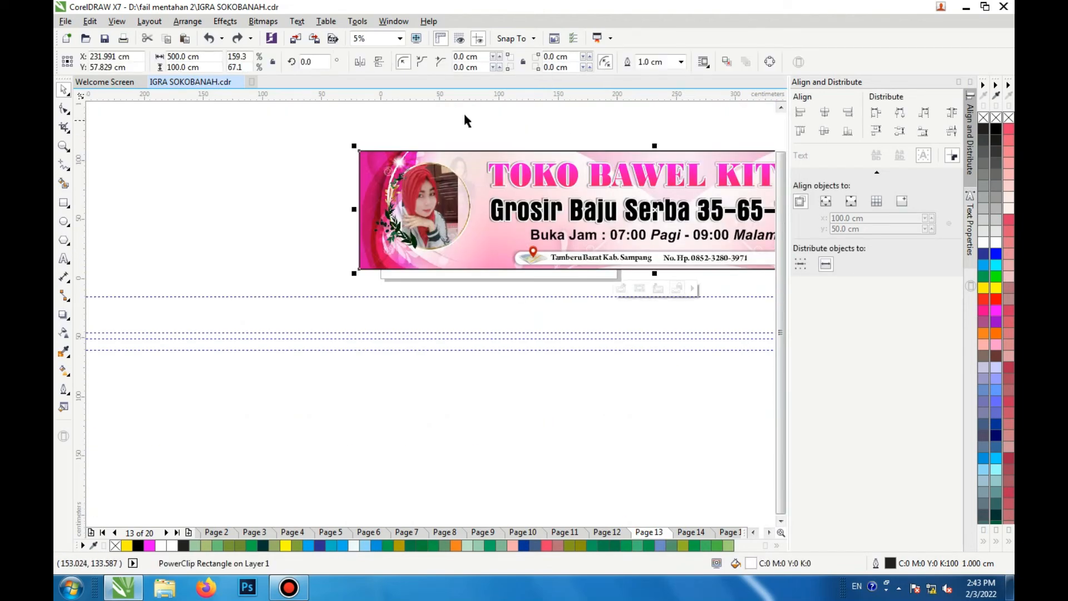
left_click(400, 38)
left_click(400, 104)
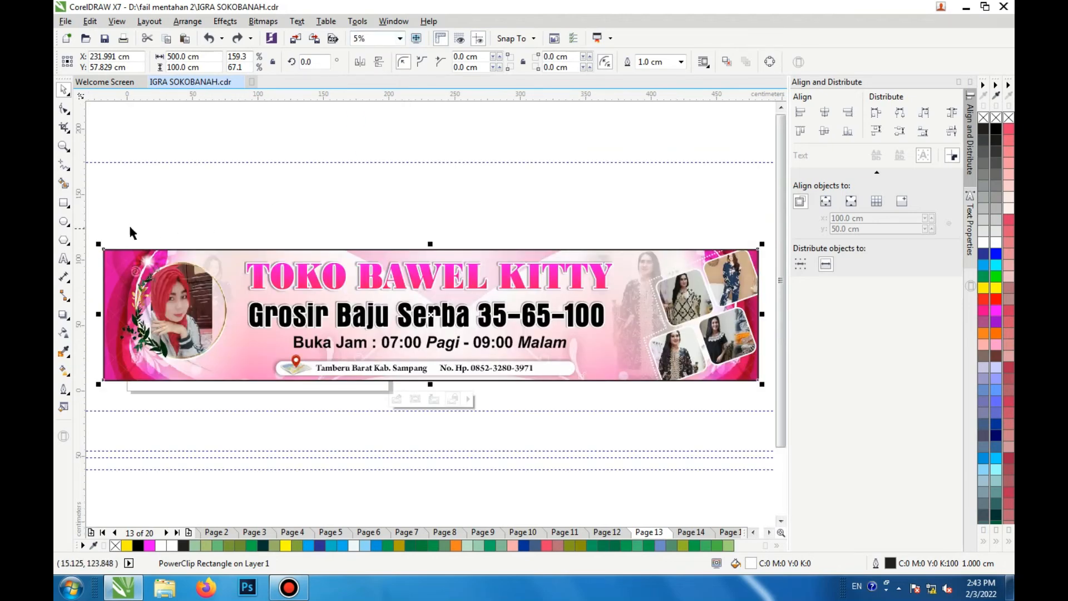
left_click(107, 219)
left_click_drag(93, 223, 766, 396)
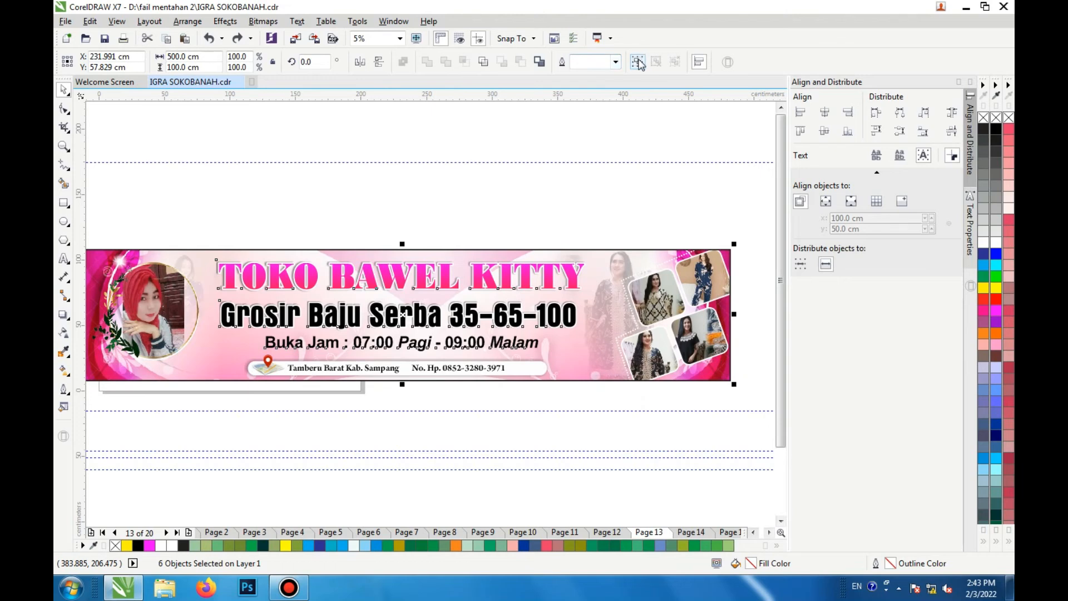
left_click(638, 63)
Step: Go to page 14 and group all objects of the TOKO NYONYA KITTY banner
left_click(695, 531)
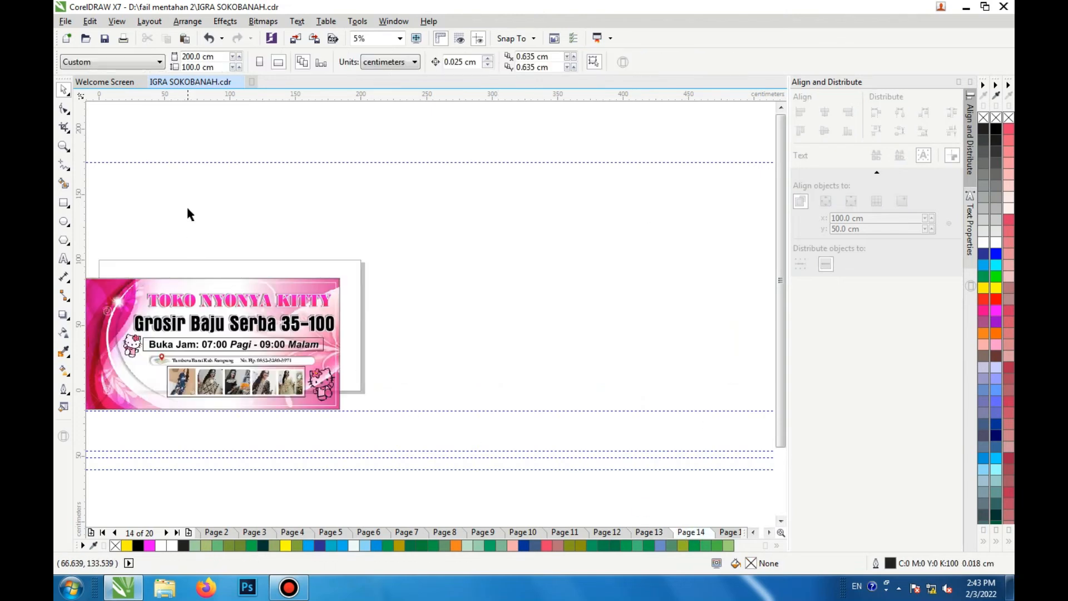
left_click_drag(108, 262, 408, 434)
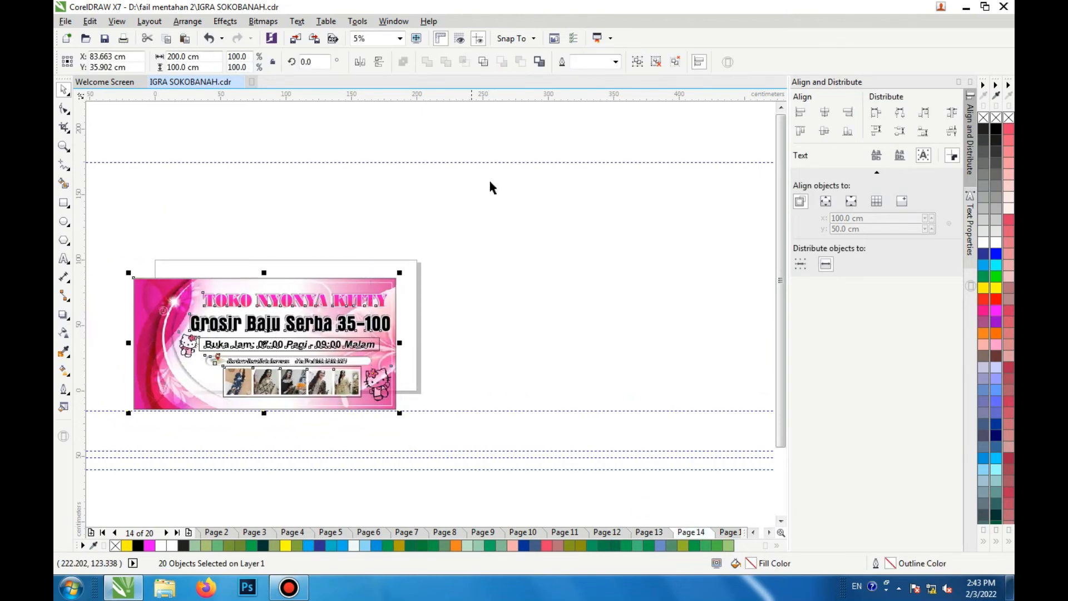
left_click(638, 62)
left_click(225, 234)
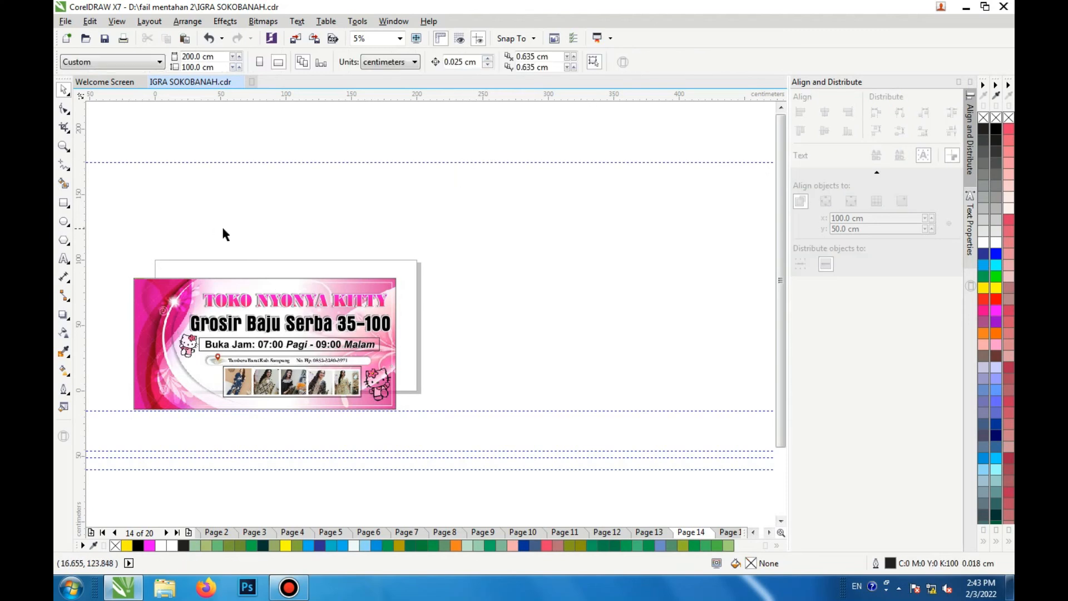
Step: Minimize the CorelDRAW window
left_click(965, 10)
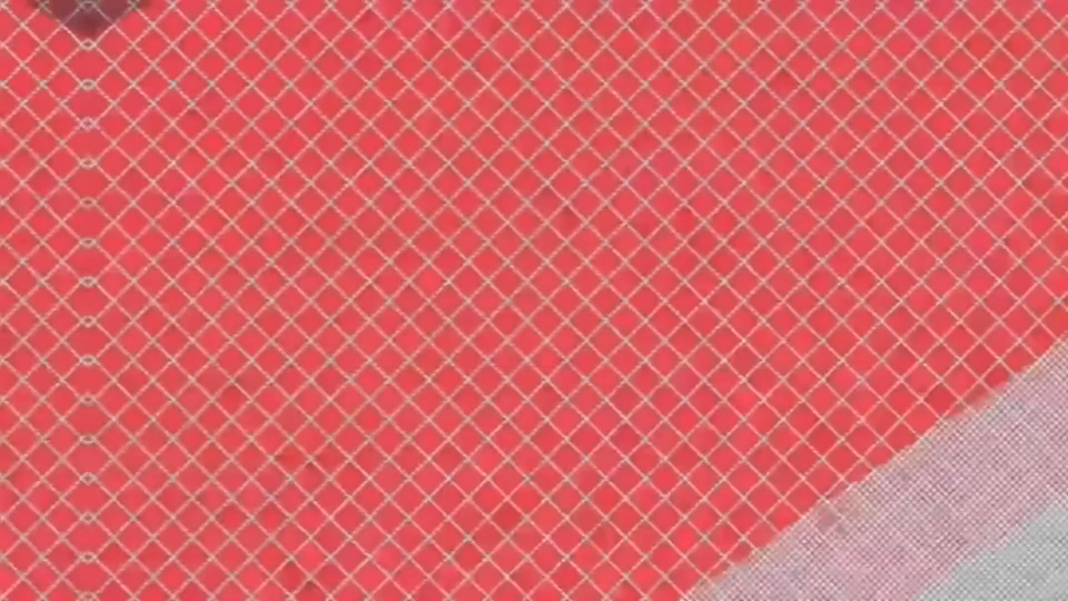